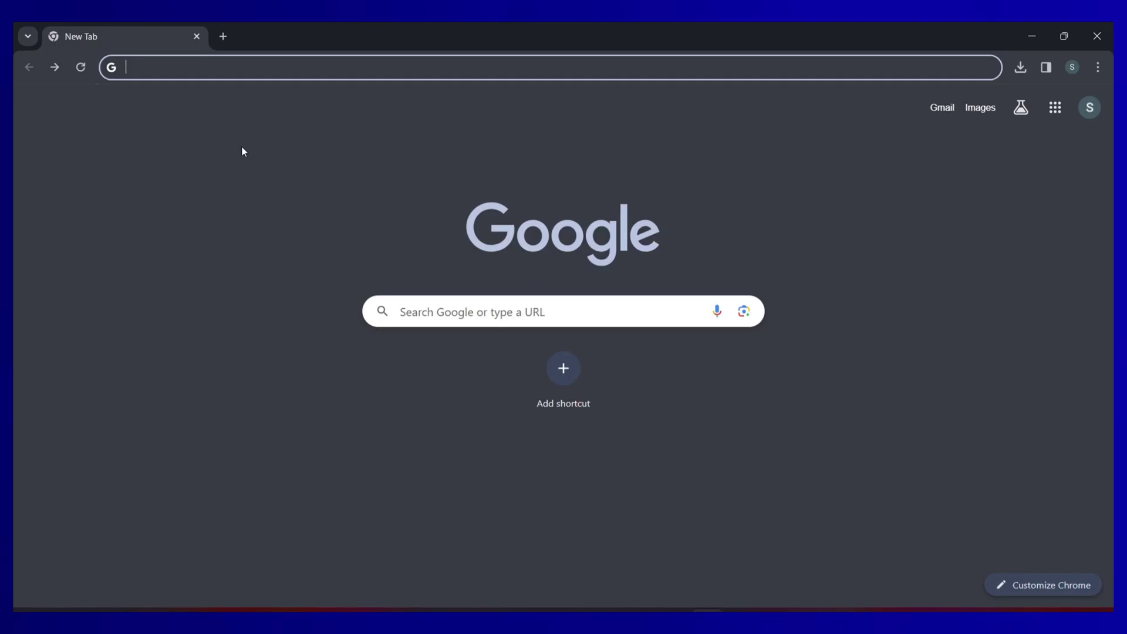
# Search for freepik, open freepik.com and scroll down to the page footer
pyautogui.write('freepik')
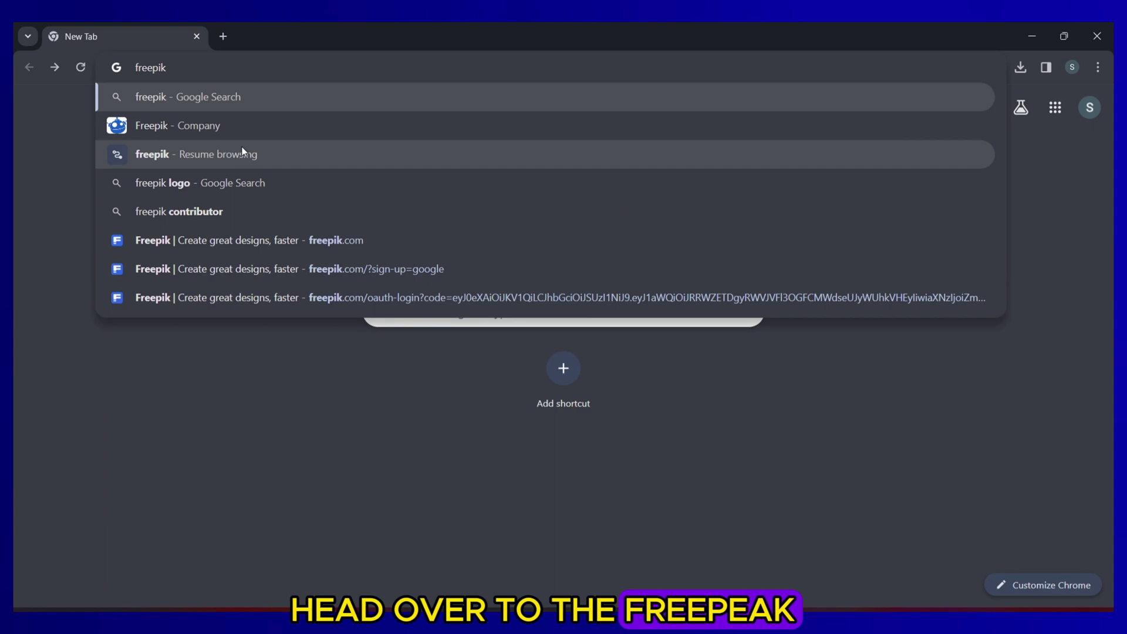
pyautogui.click(145, 132)
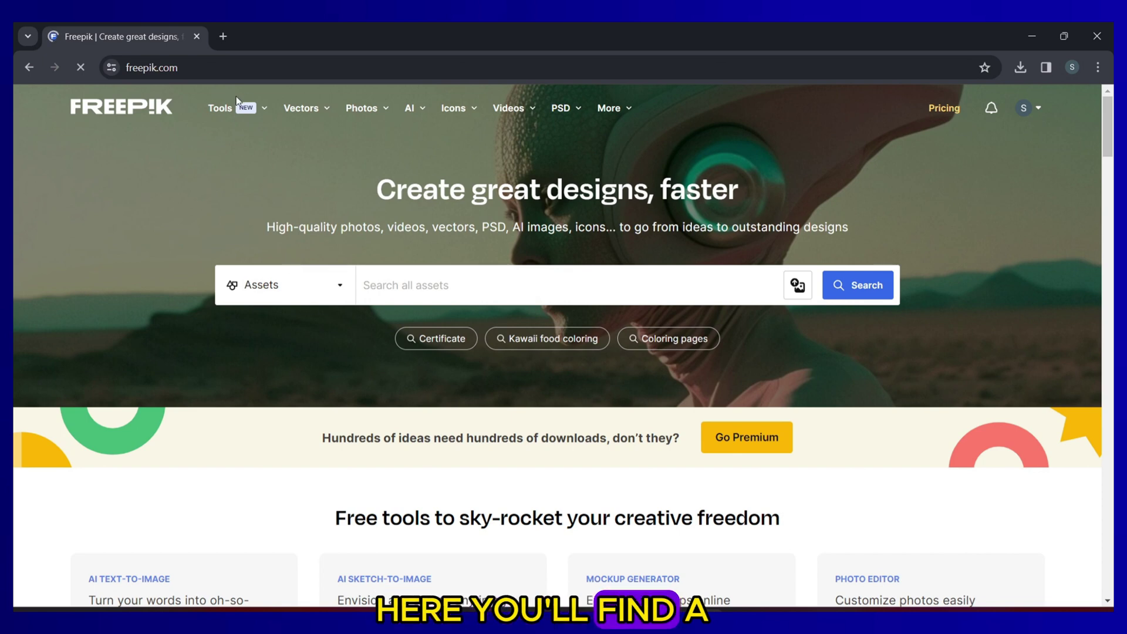
pyautogui.moveTo(305, 109)
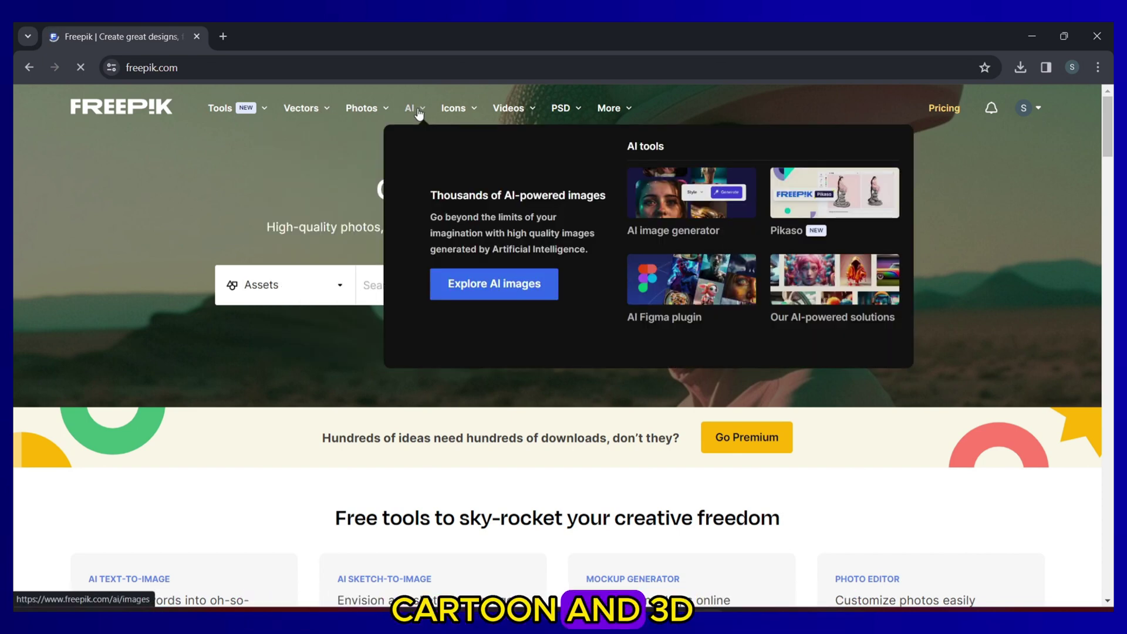
pyautogui.click(417, 108)
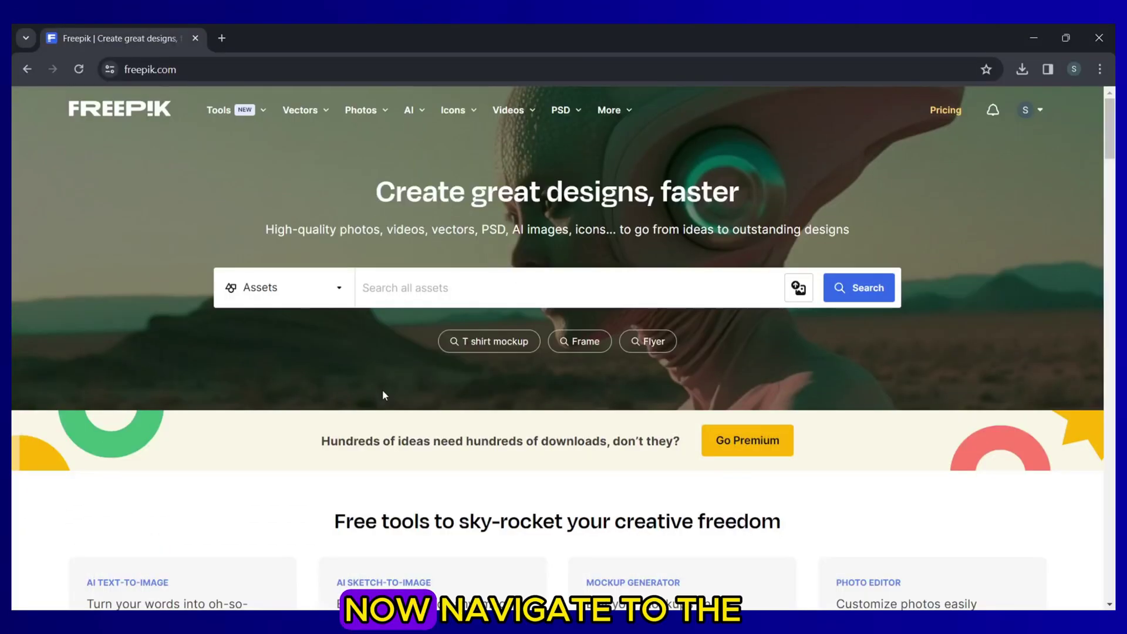
pyautogui.scroll(-10, 372, 388)
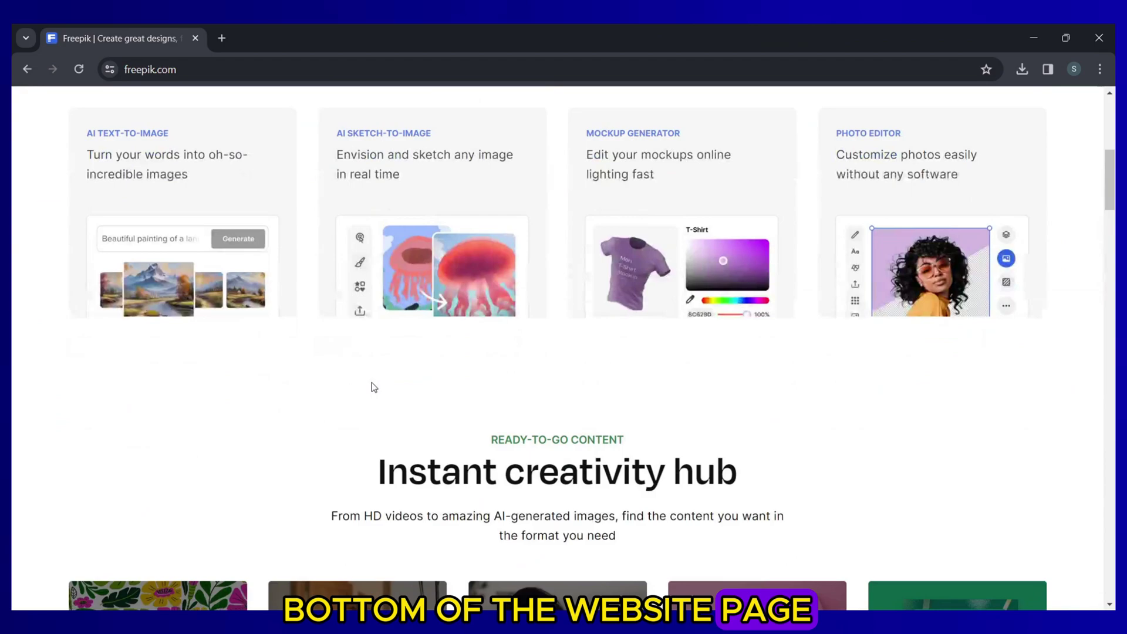
pyautogui.scroll(-20, 371, 387)
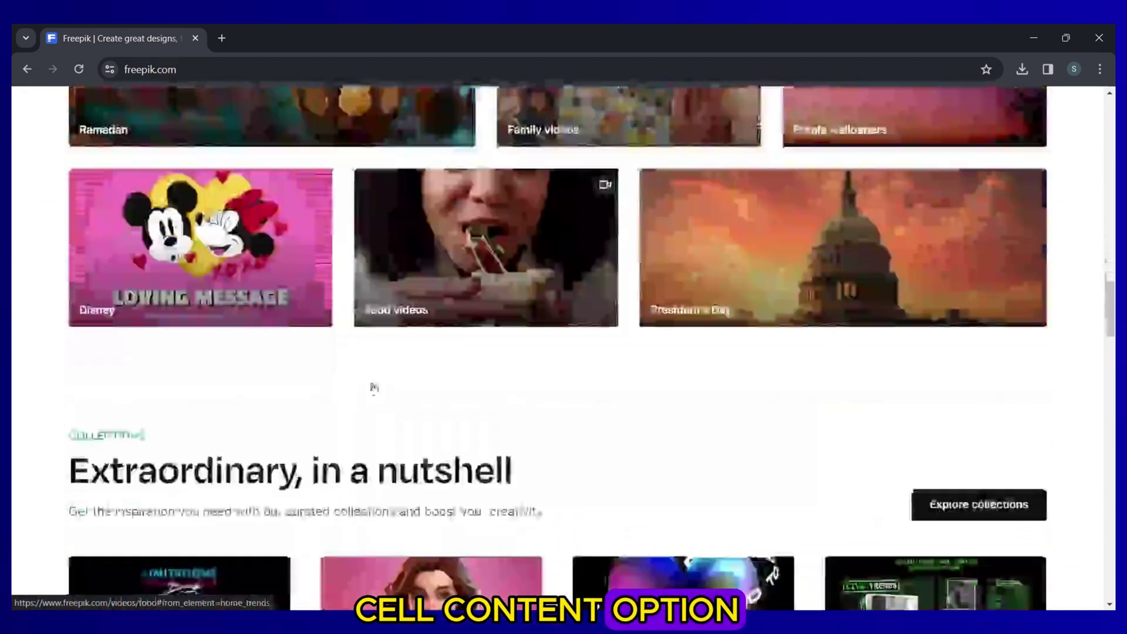
pyautogui.scroll(-20, 373, 387)
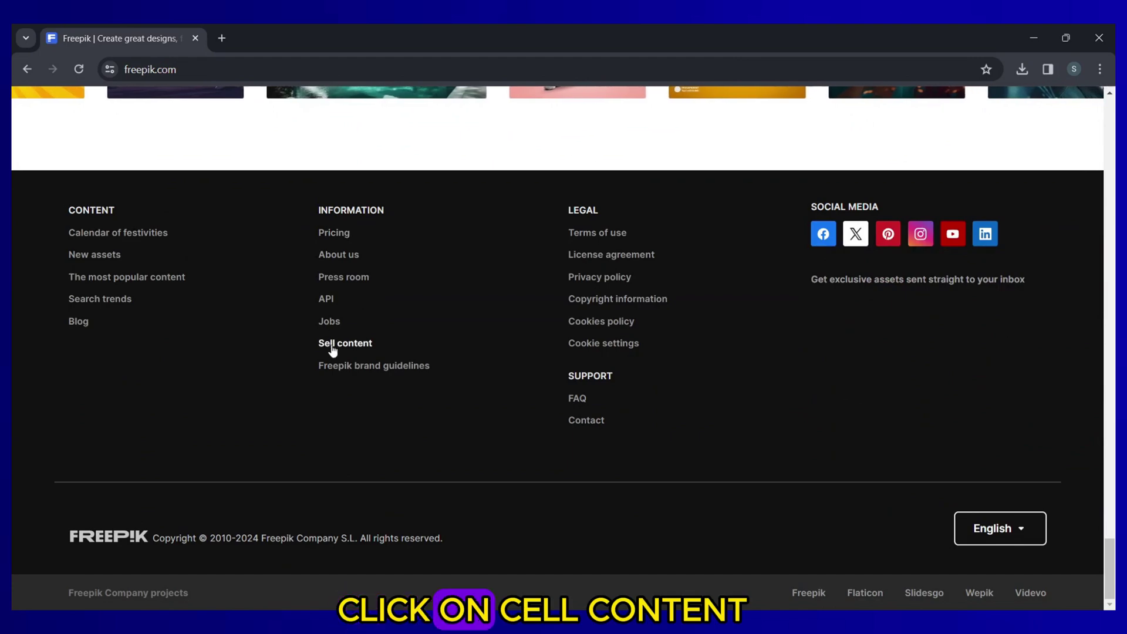
# Sign up as a Freepik contributor with a Google account and scroll through the license terms
pyautogui.click(340, 345)
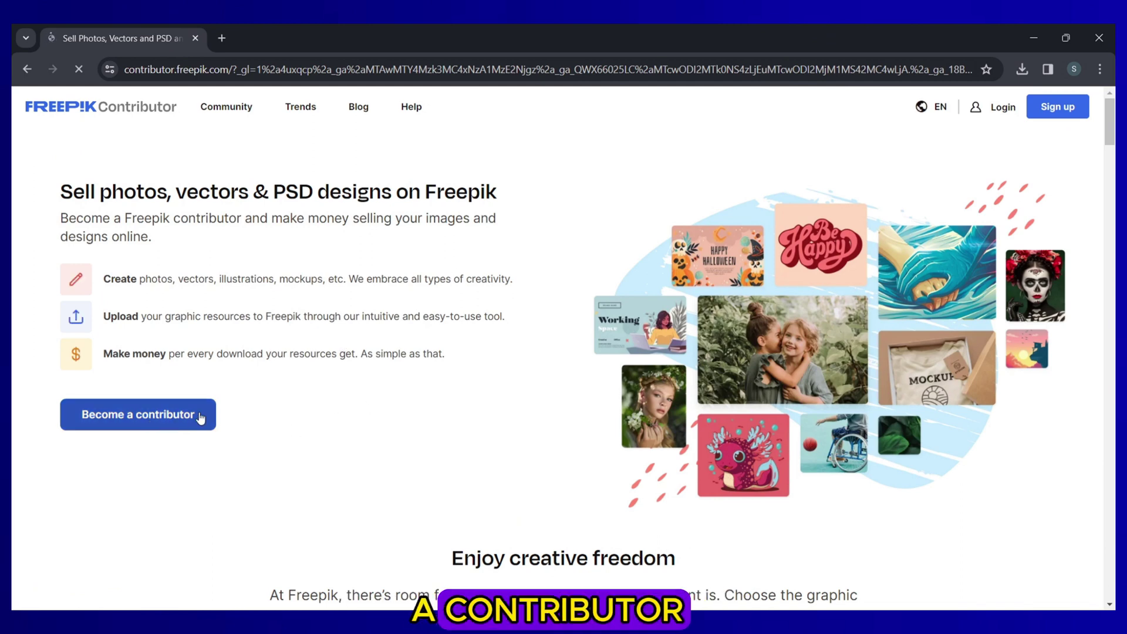
pyautogui.click(201, 417)
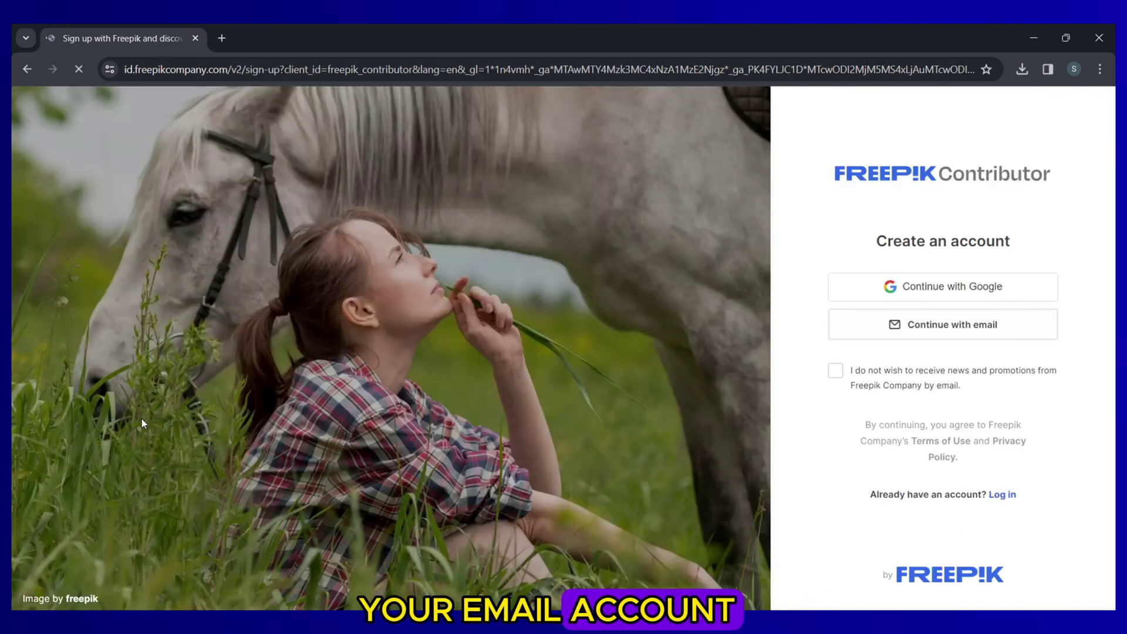
pyautogui.click(593, 329)
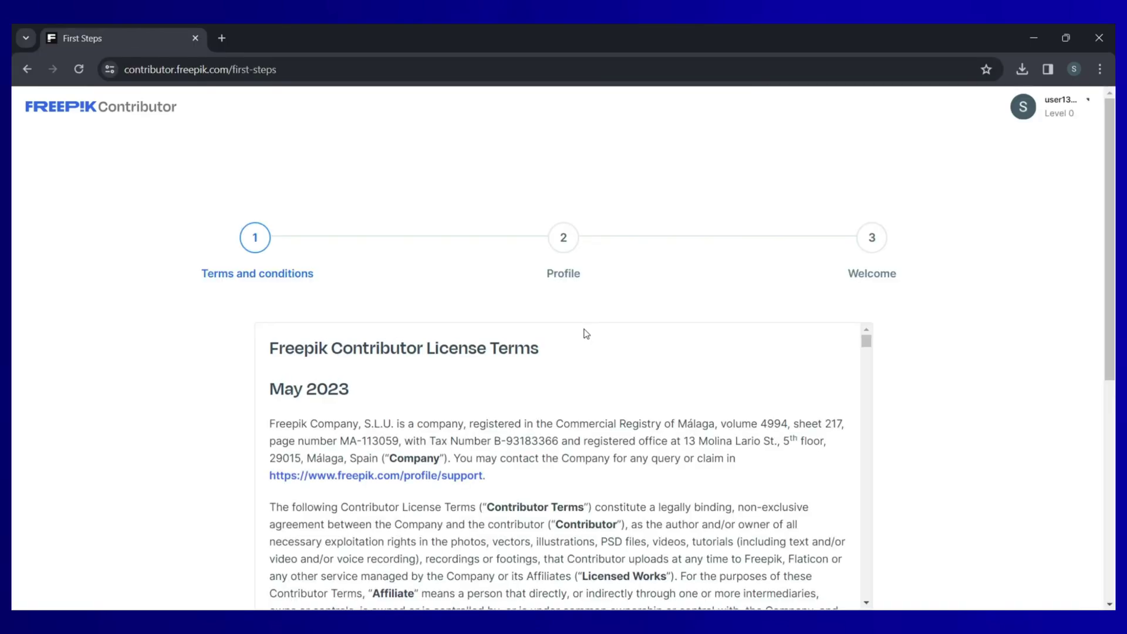
pyautogui.scroll(-15, 539, 372)
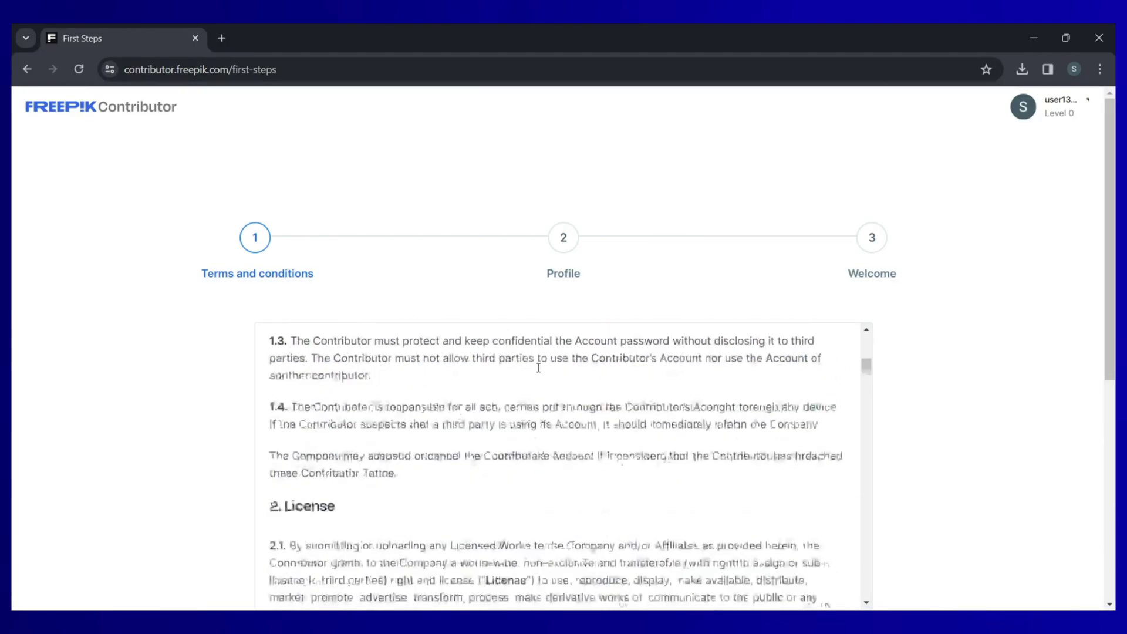
pyautogui.scroll(-20, 538, 369)
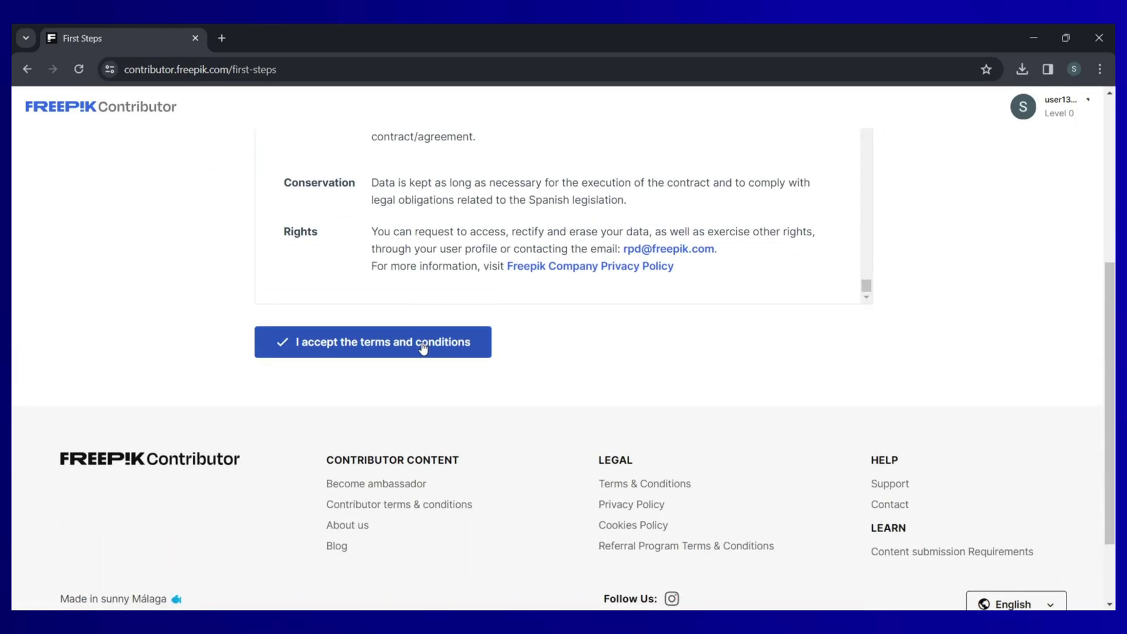
# Accept the contributor license terms and set the profile country to India
pyautogui.click(366, 340)
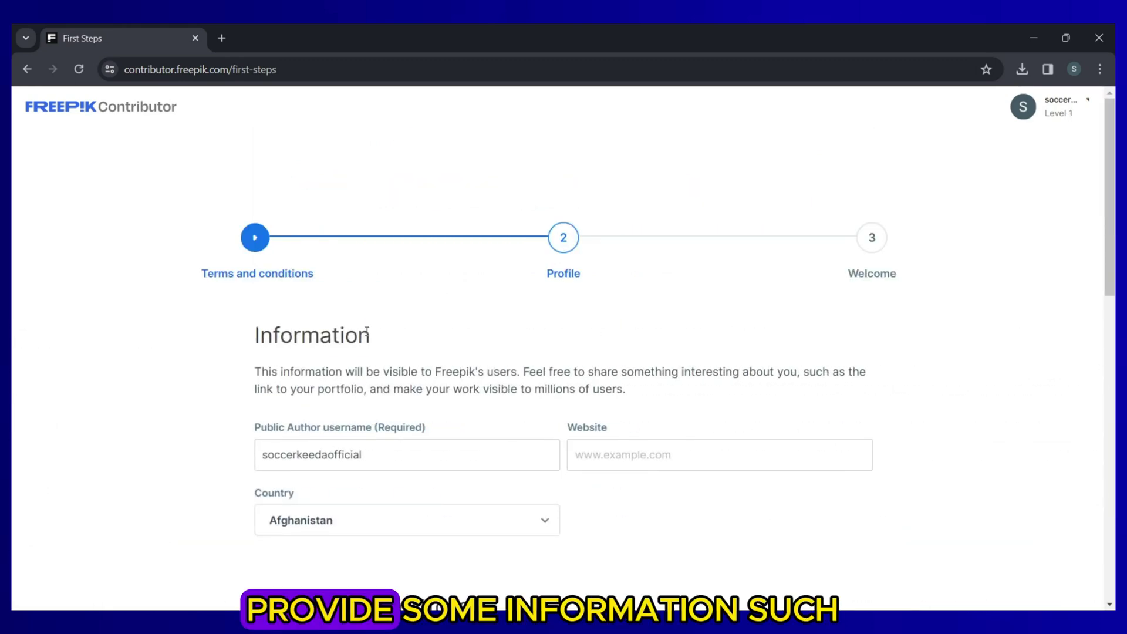
pyautogui.click(598, 459)
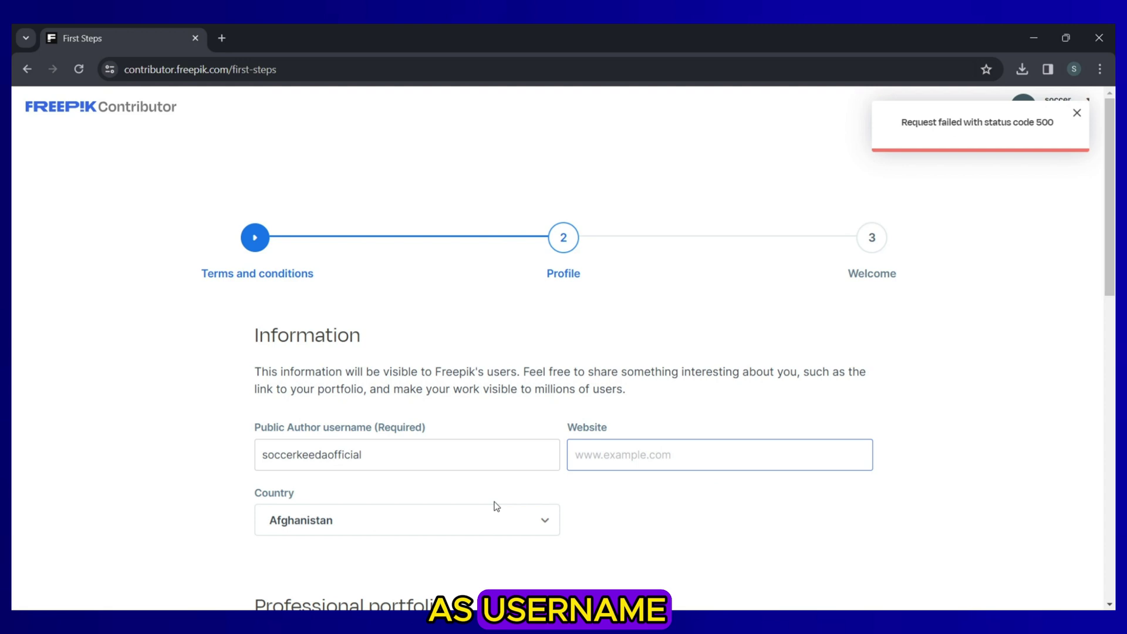
pyautogui.click(476, 513)
pyautogui.scroll(-4, 475, 513)
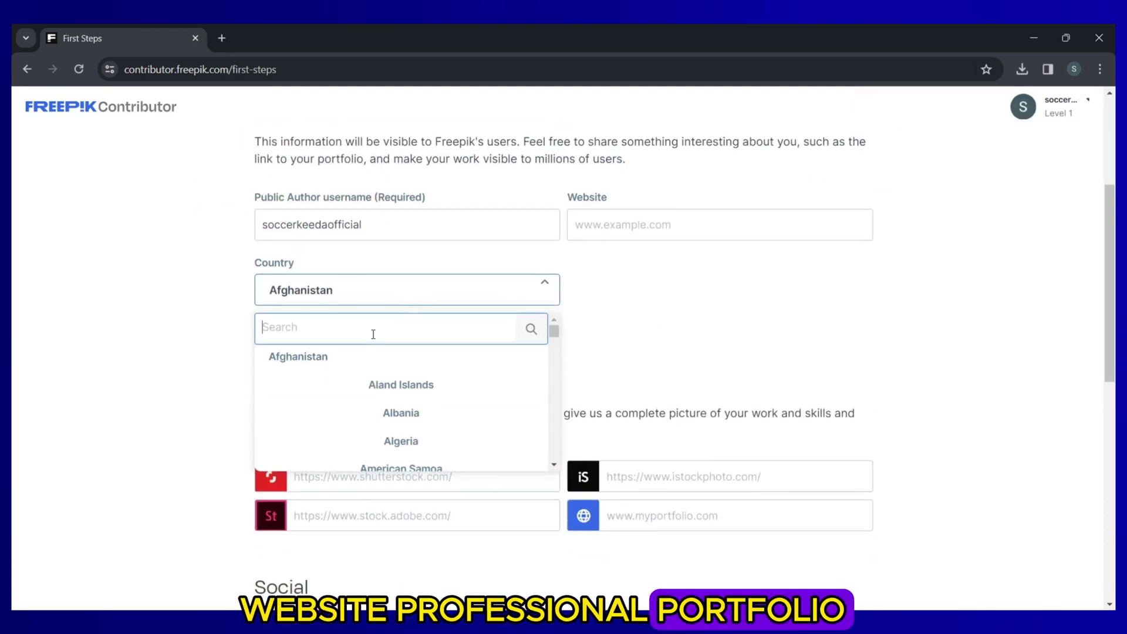
pyautogui.write('indi')
pyautogui.click(401, 382)
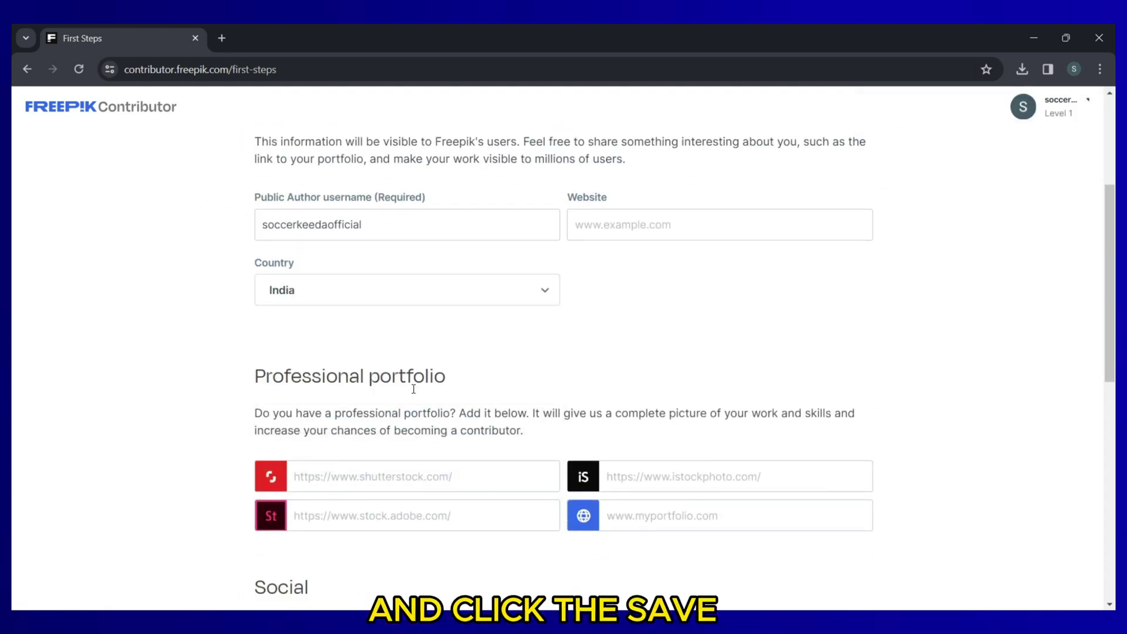
# Save the contributor profile details
pyautogui.scroll(-2, 433, 404)
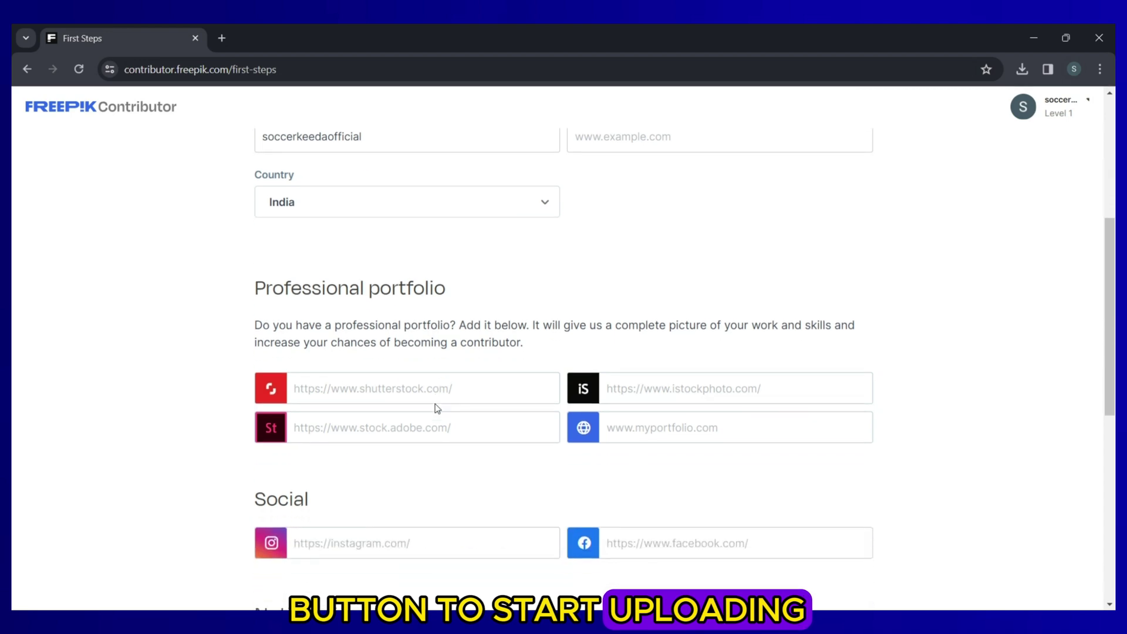
pyautogui.scroll(-3, 500, 444)
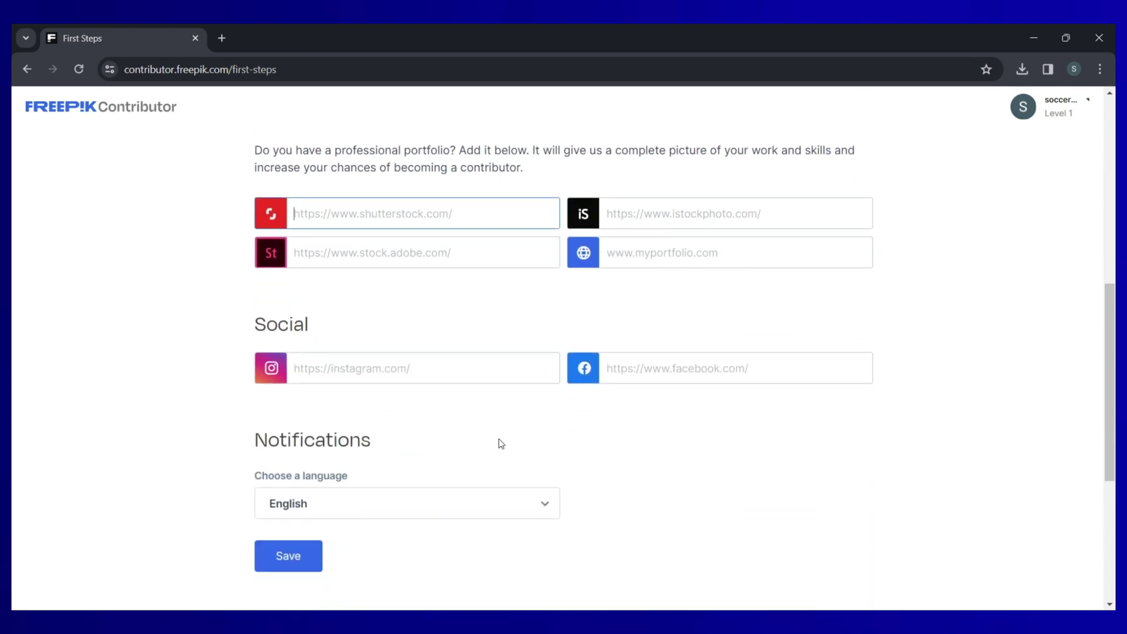
pyautogui.scroll(7, 501, 444)
pyautogui.scroll(-5, 501, 443)
pyautogui.scroll(-3, 501, 444)
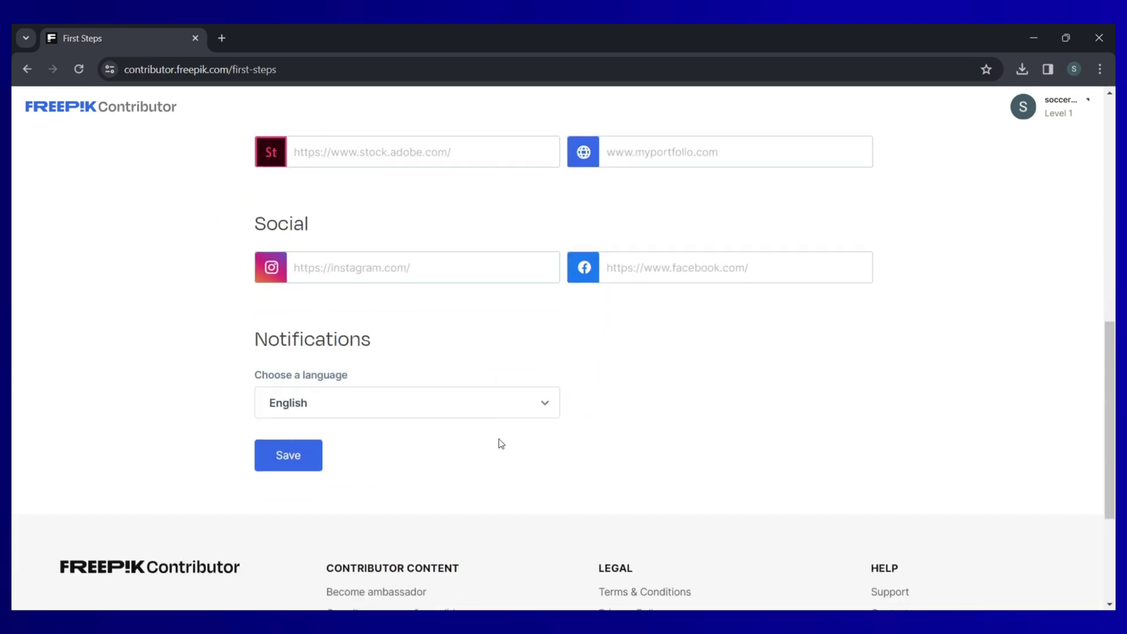
pyautogui.click(288, 456)
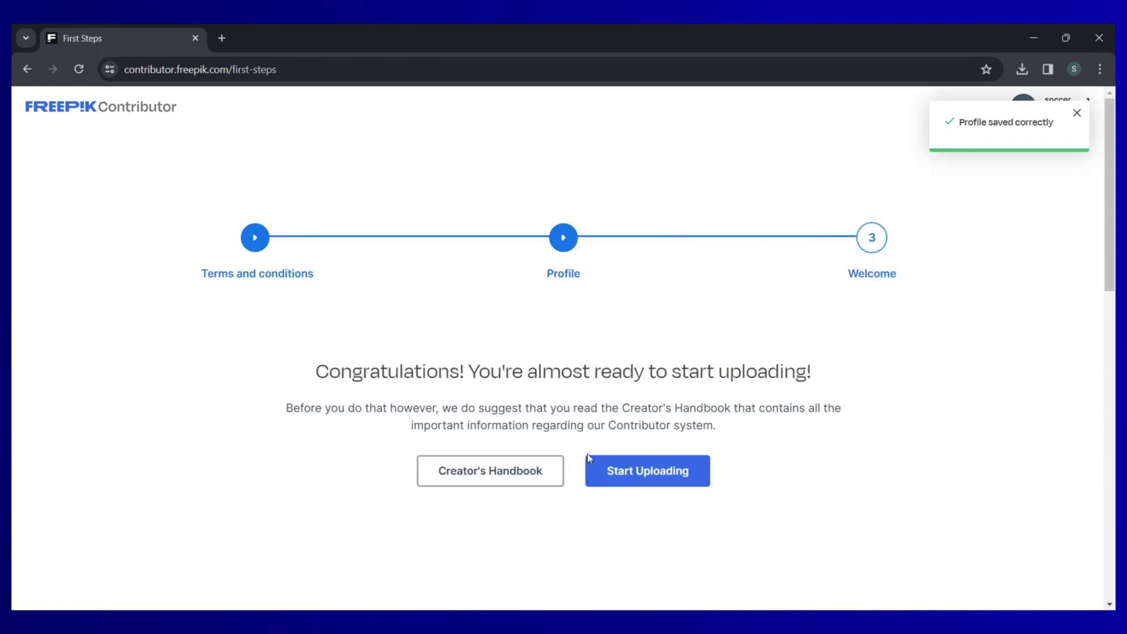
# Start uploading and dismiss the welcome window to reach the Contributor dashboard
pyautogui.click(656, 474)
pyautogui.click(765, 168)
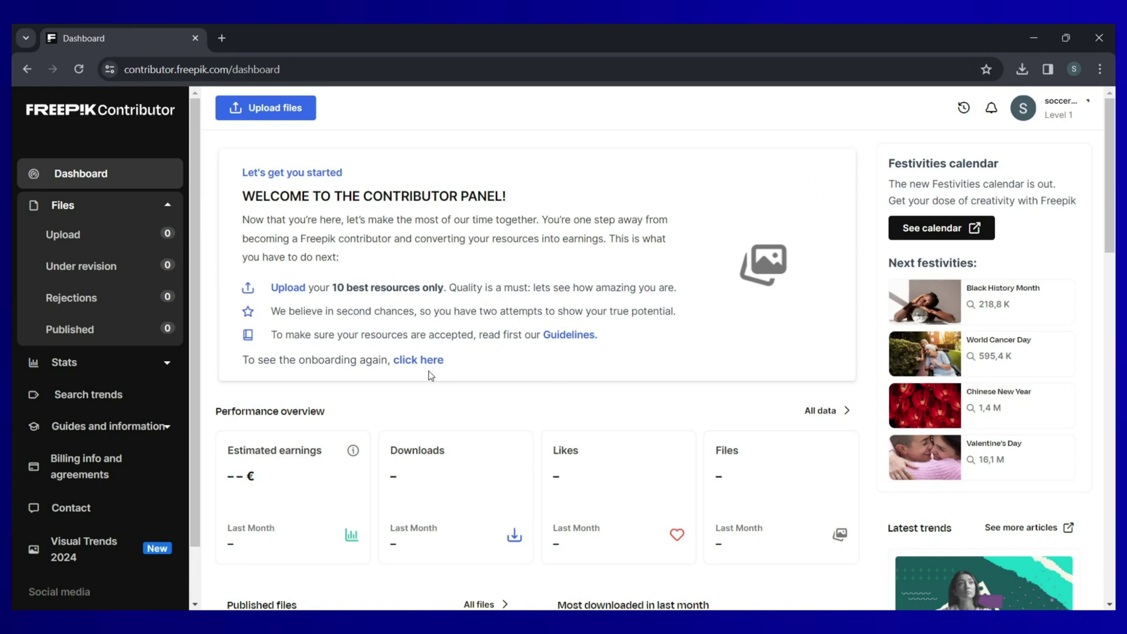
pyautogui.scroll(-2, 430, 375)
pyautogui.scroll(2, 430, 375)
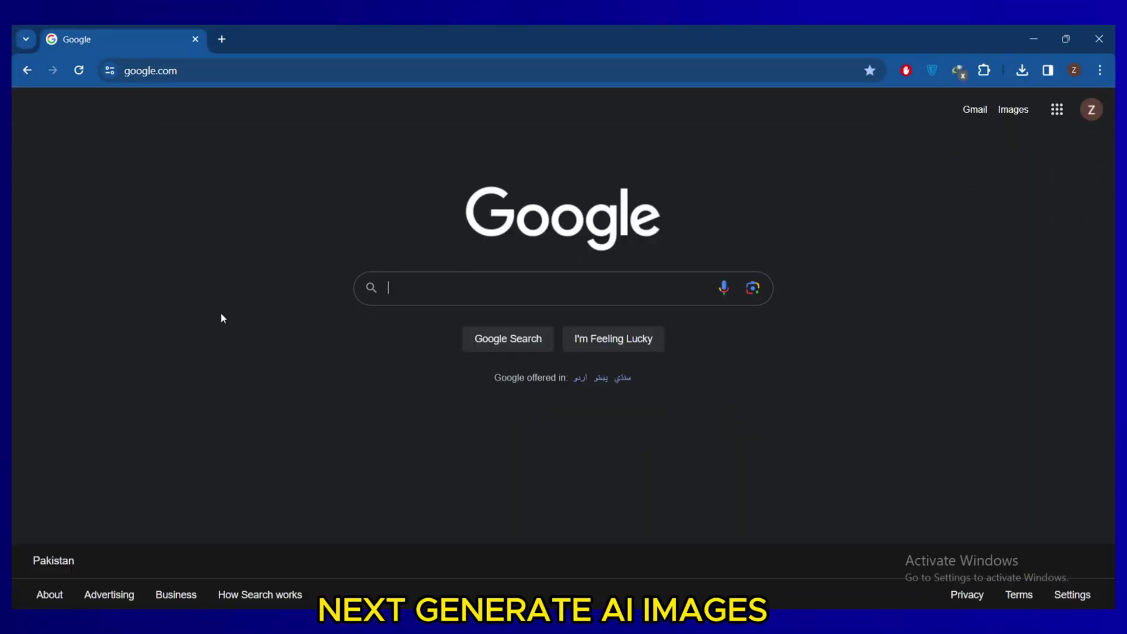
pyautogui.write('leonardo')
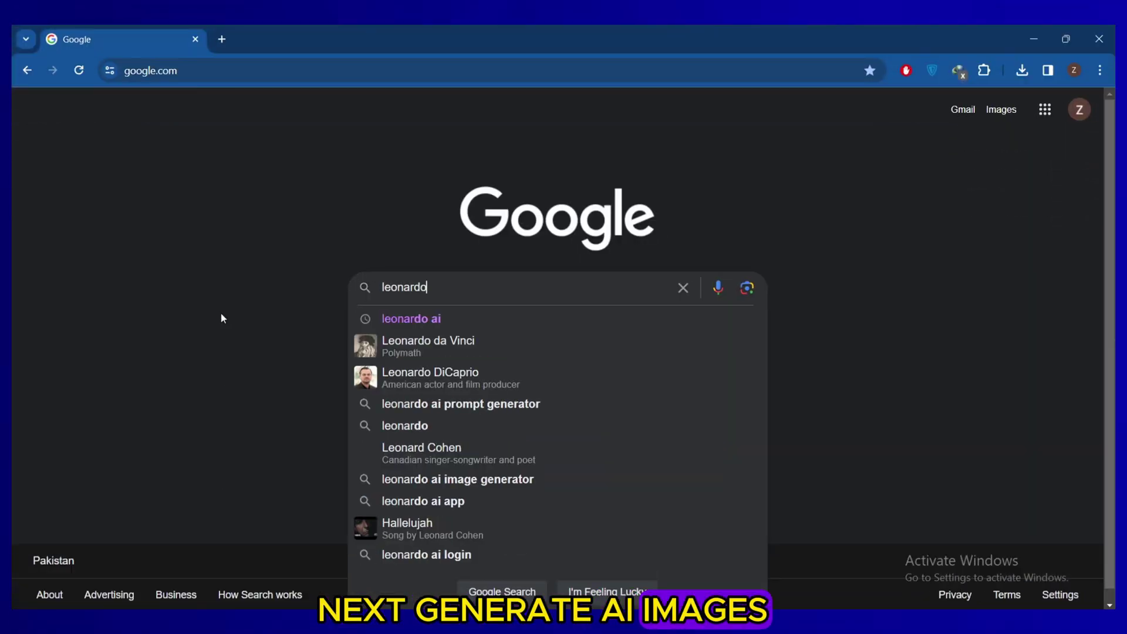
pyautogui.click(458, 324)
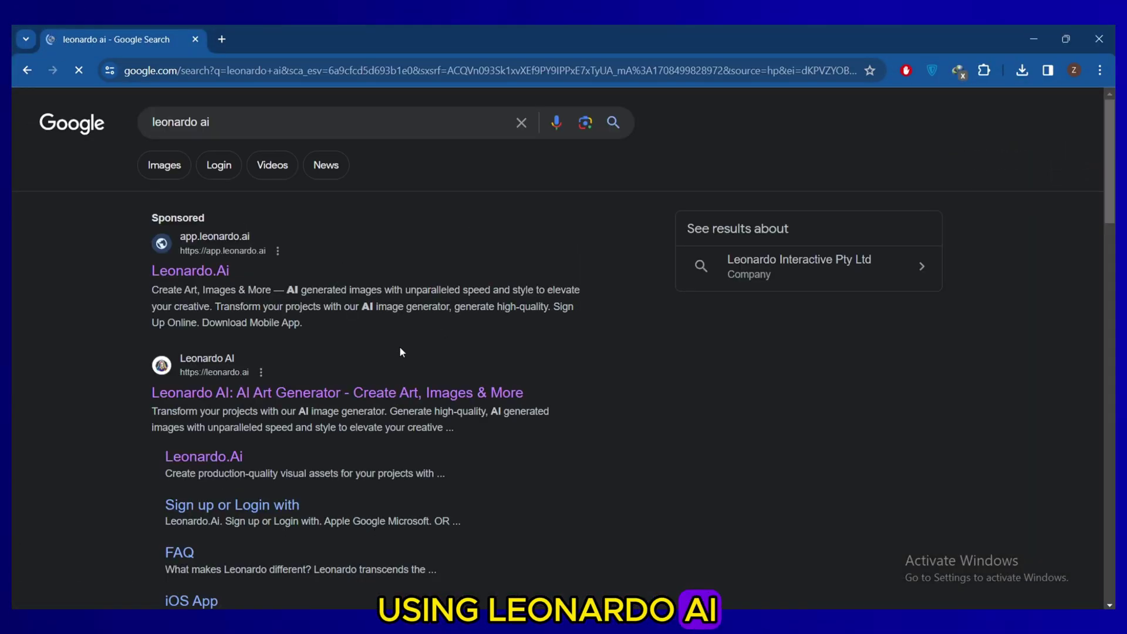
pyautogui.click(203, 278)
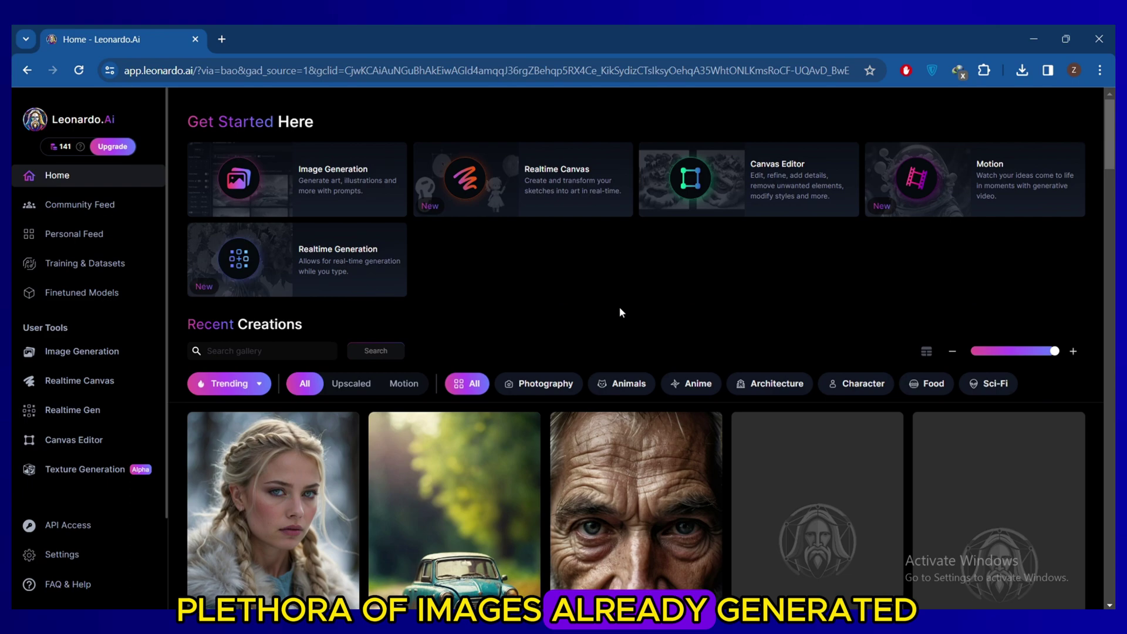
pyautogui.scroll(-10, 614, 307)
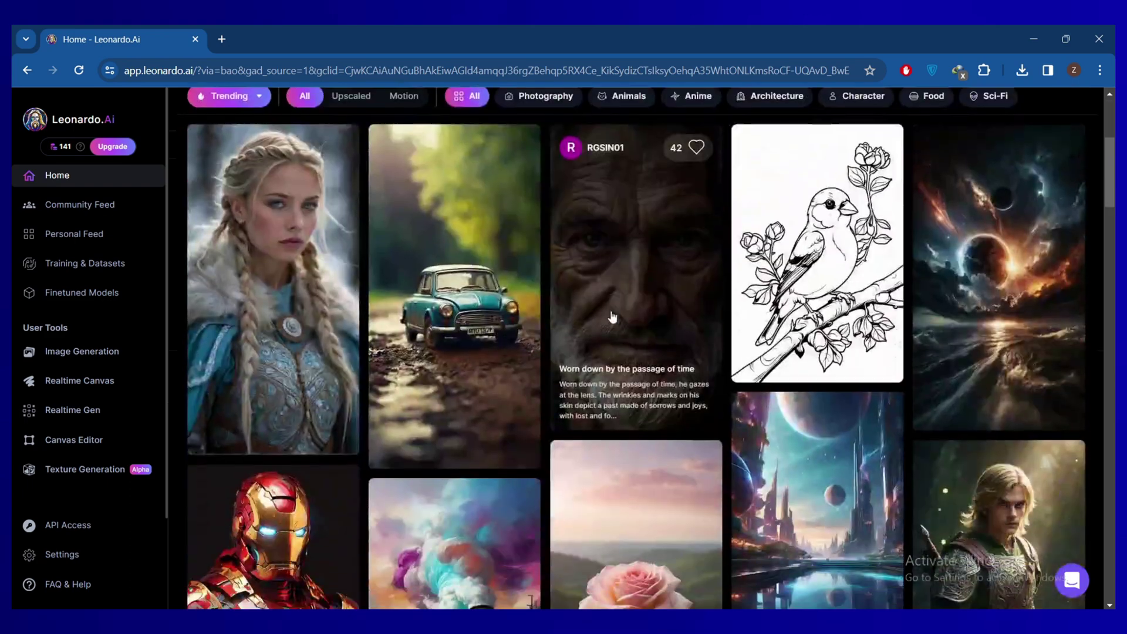
pyautogui.scroll(10, 608, 323)
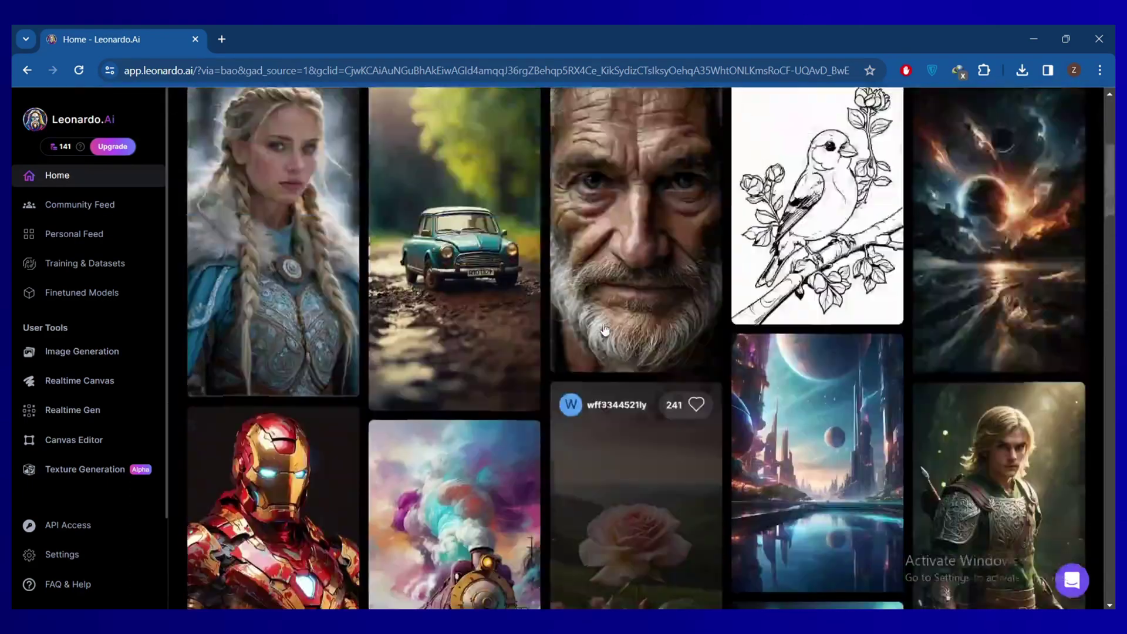
pyautogui.scroll(-2, 599, 326)
pyautogui.scroll(-10, 646, 411)
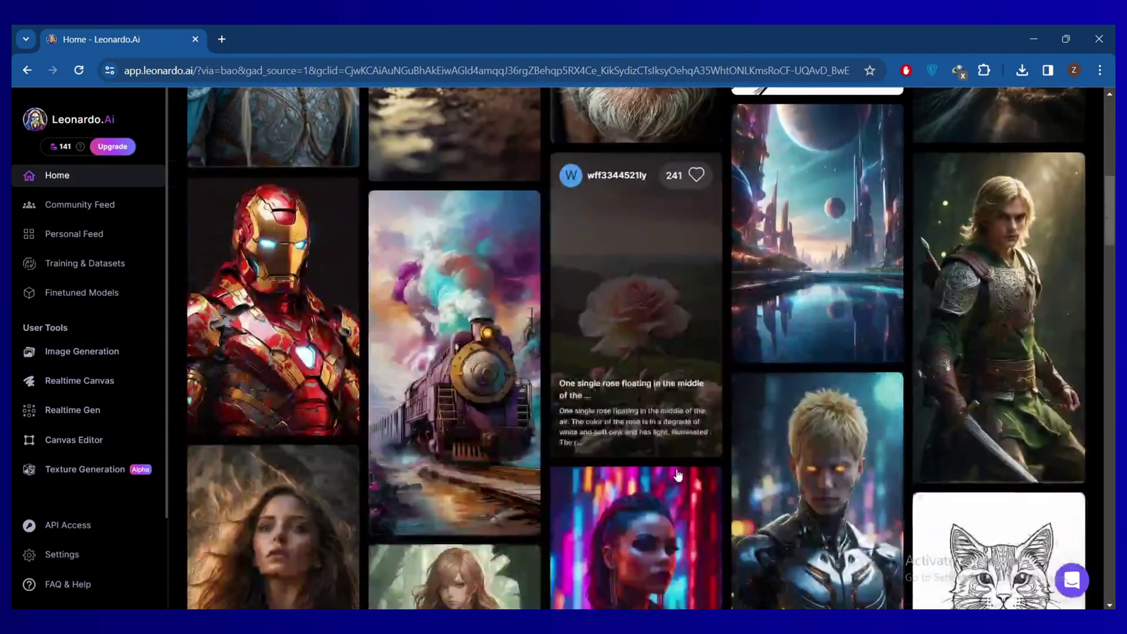
pyautogui.scroll(-15, 662, 471)
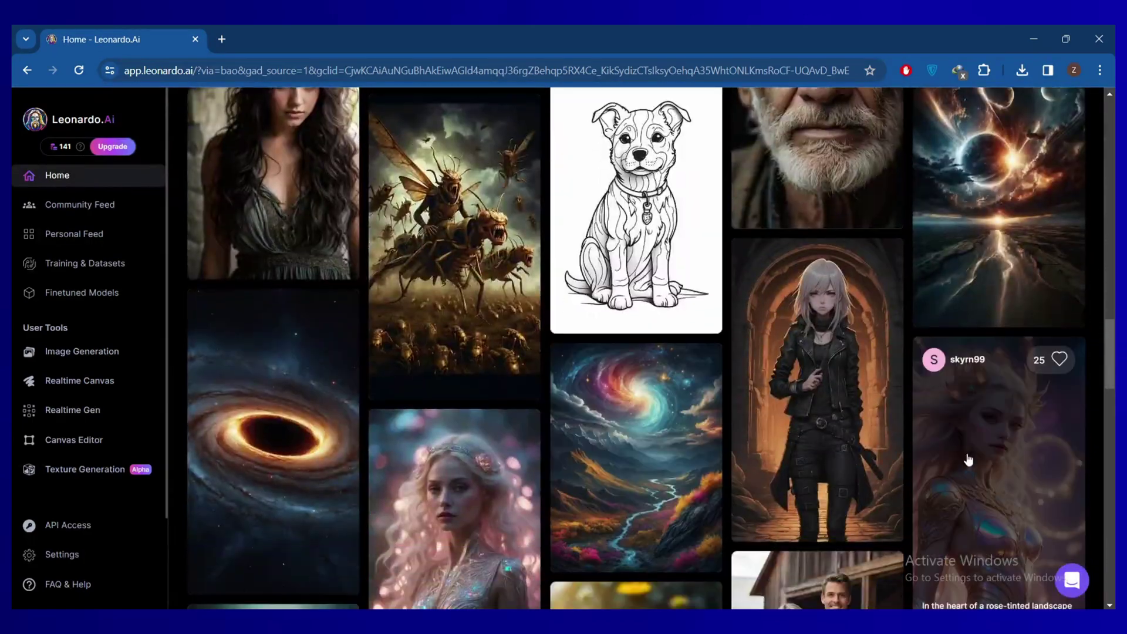
pyautogui.click(975, 458)
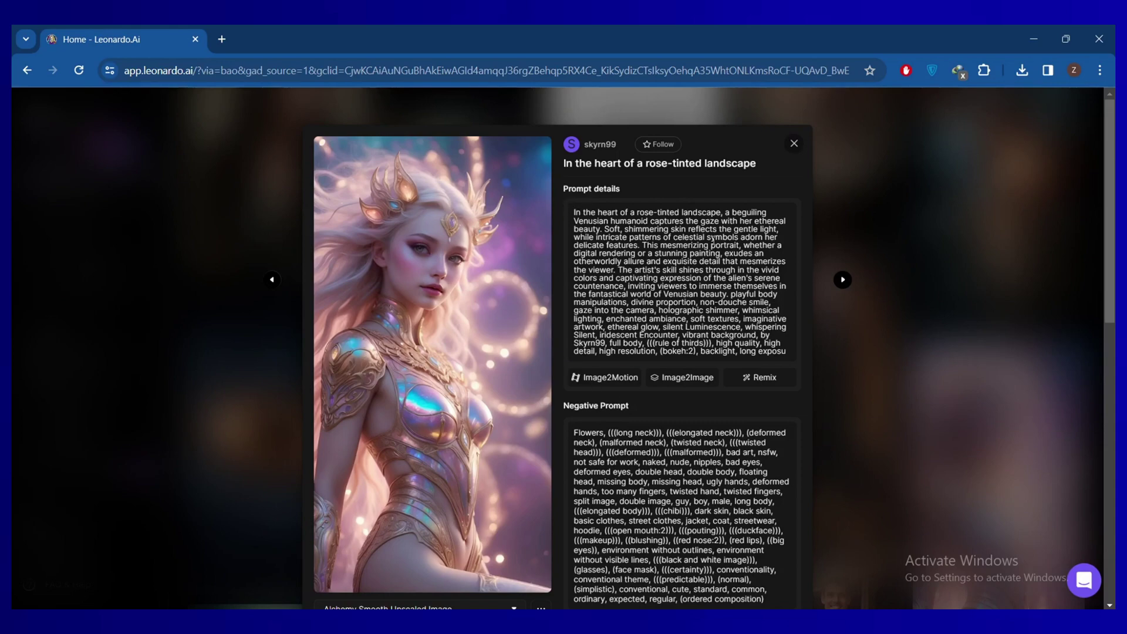
pyautogui.scroll(-4, 669, 292)
pyautogui.scroll(-7, 497, 350)
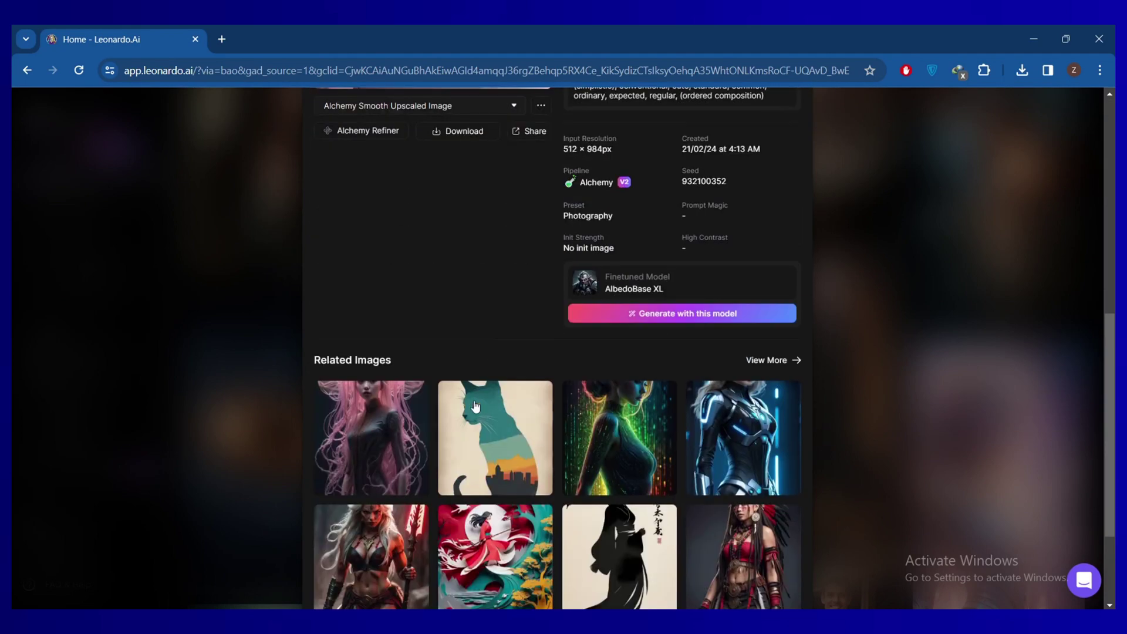
pyautogui.scroll(8, 649, 465)
pyautogui.scroll(3, 599, 387)
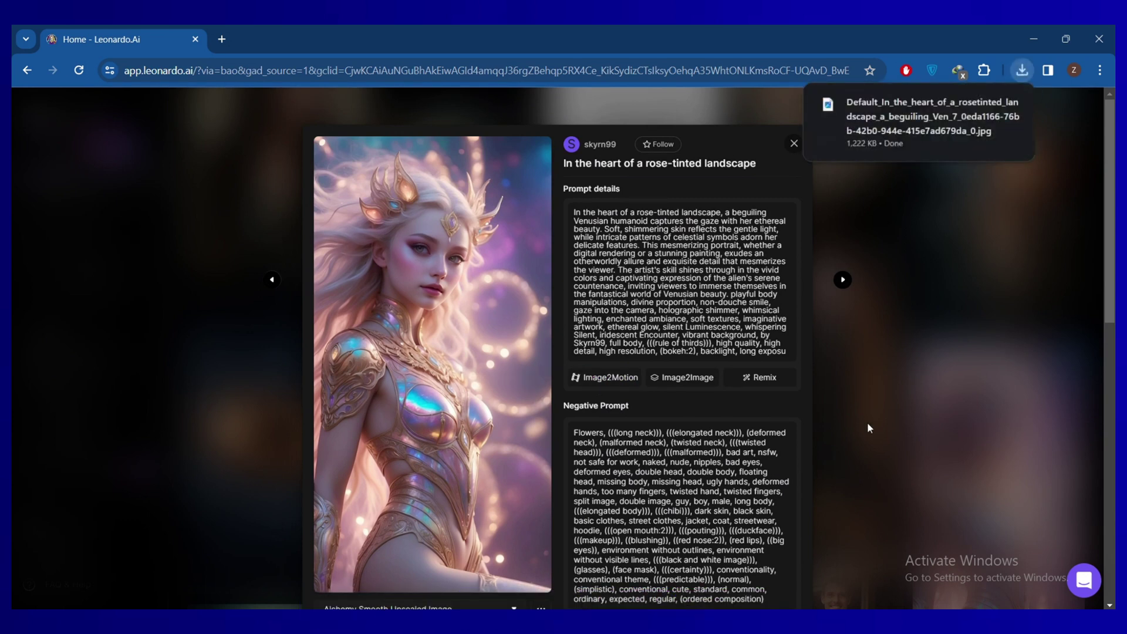
pyautogui.click(27, 70)
pyautogui.click(196, 269)
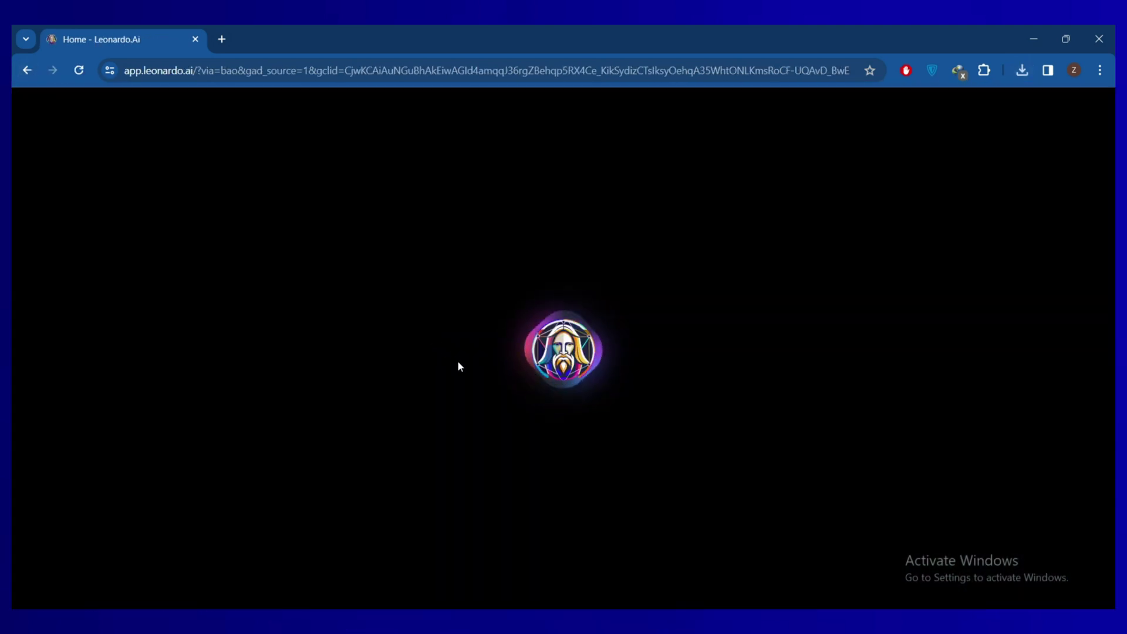
# Open Leonardo.Ai's Image Generation workspace and put the cursor in its prompt box
pyautogui.scroll(-3, 540, 470)
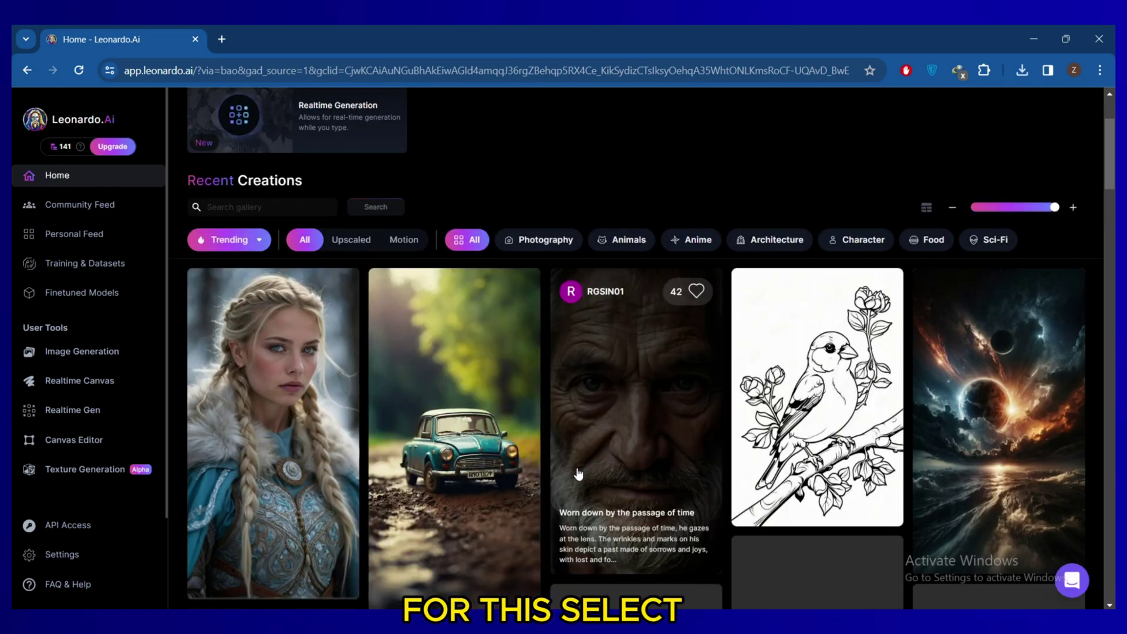
pyautogui.scroll(-10, 578, 472)
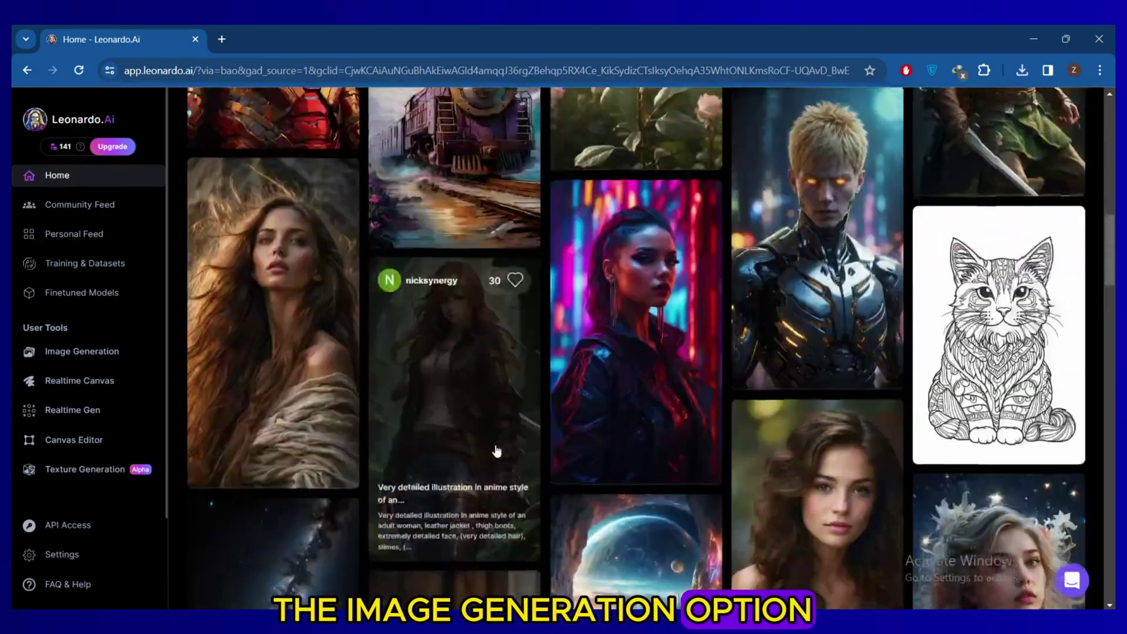
pyautogui.scroll(13, 496, 450)
pyautogui.click(93, 352)
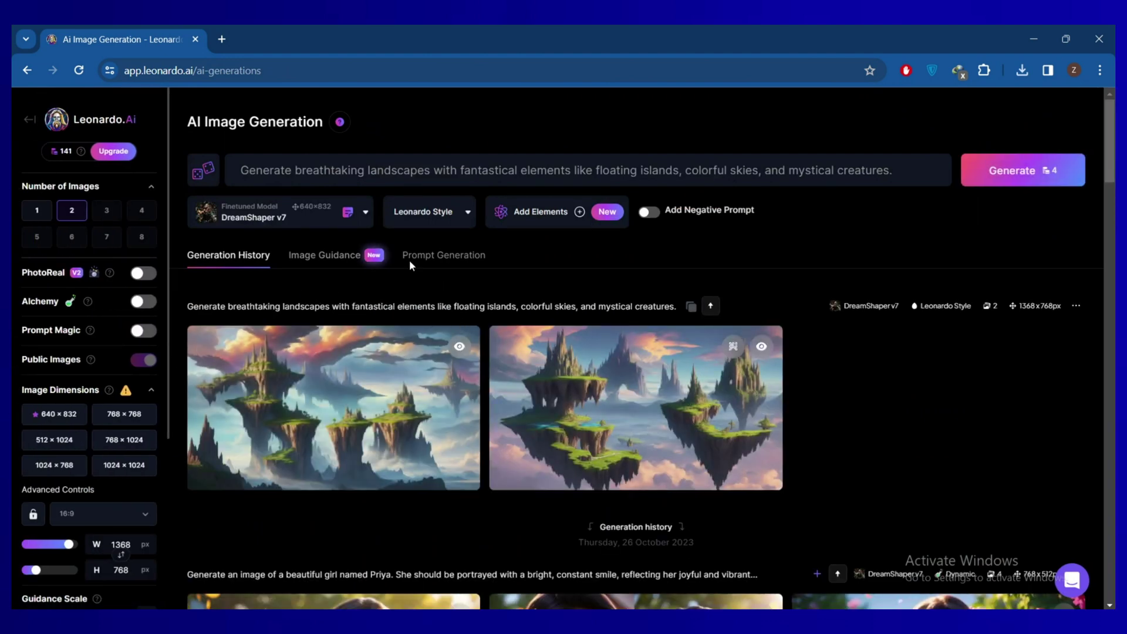
pyautogui.click(341, 170)
# Open ChatGPT in a new tab and ask for prompts for sellable 4K AI images
pyautogui.click(221, 39)
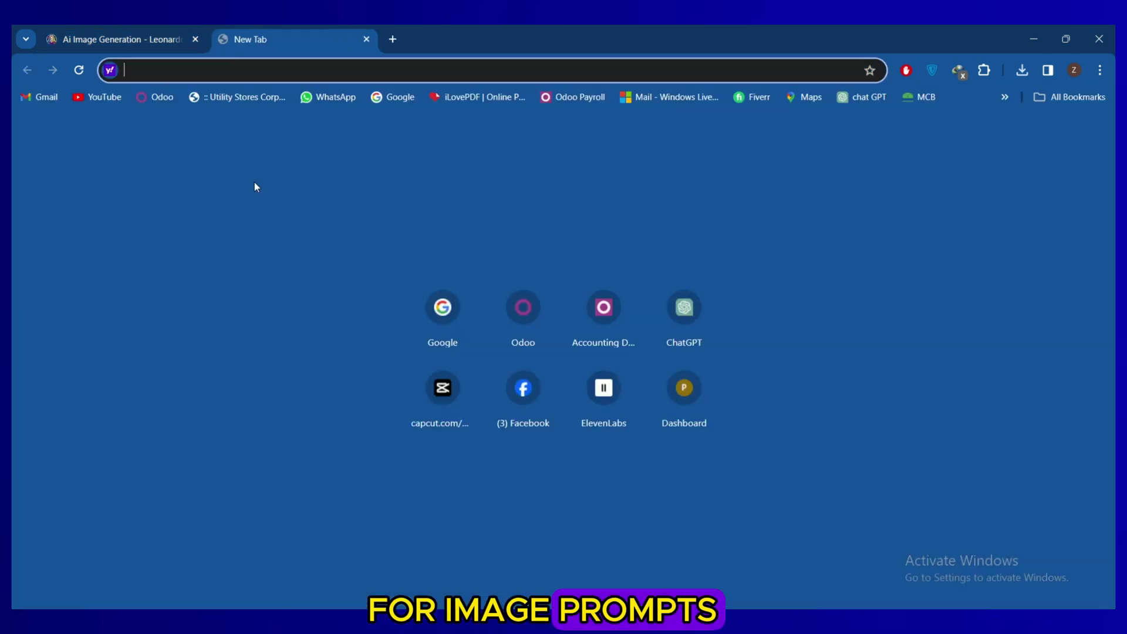
pyautogui.write('chat.openai.com')
pyautogui.click(170, 98)
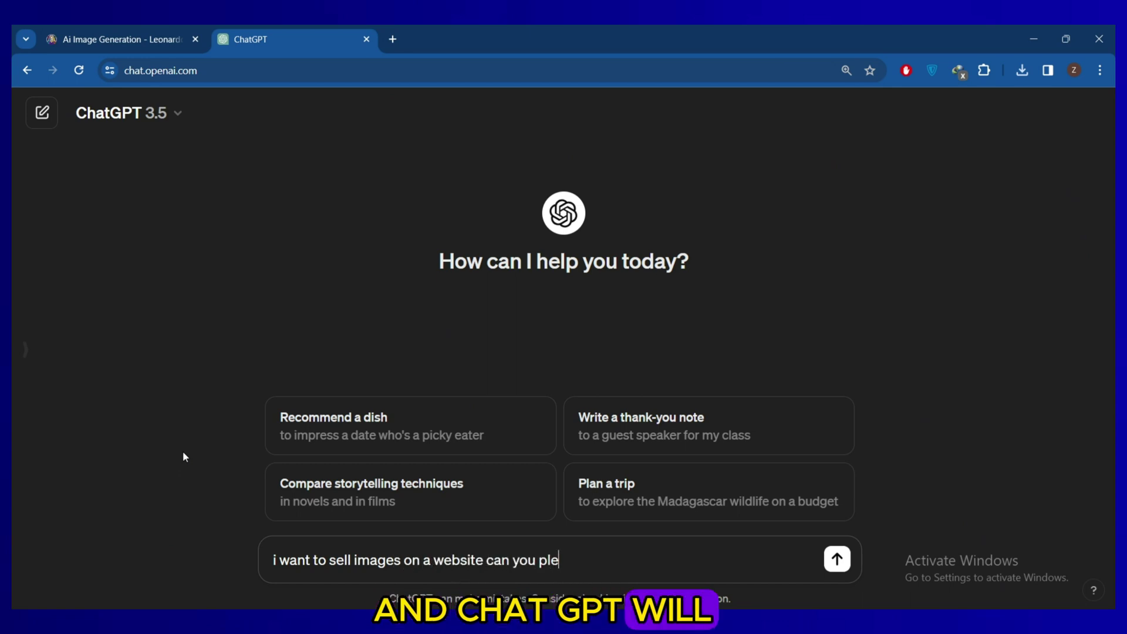
pyautogui.write('ase write prompts for some AI ima')
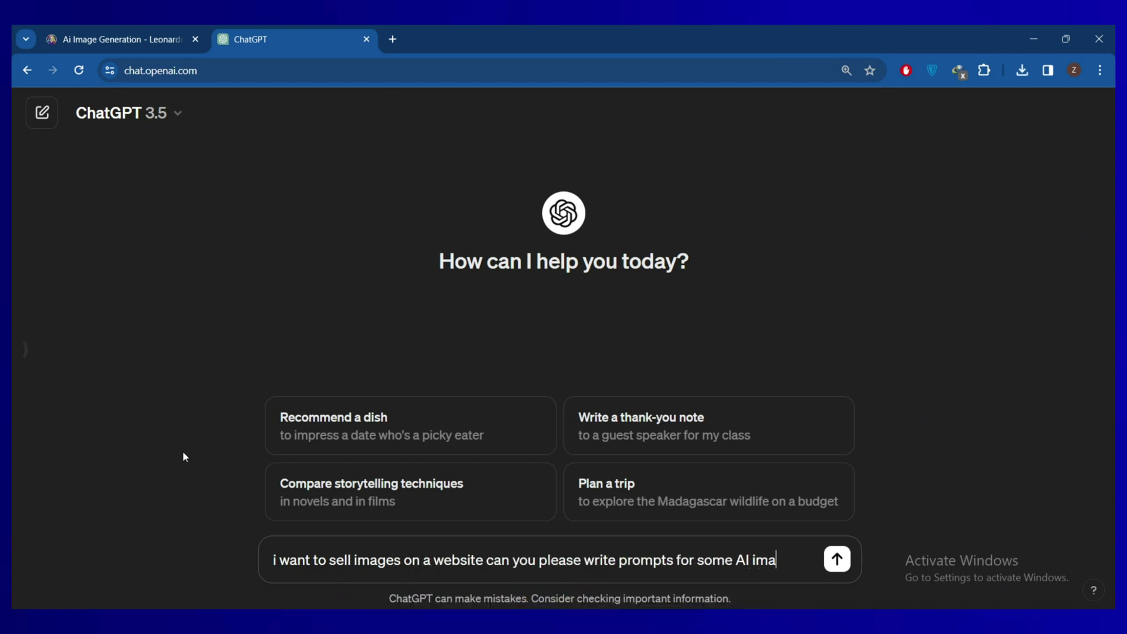
pyautogui.write('ges in 4k?')
pyautogui.press('Return')
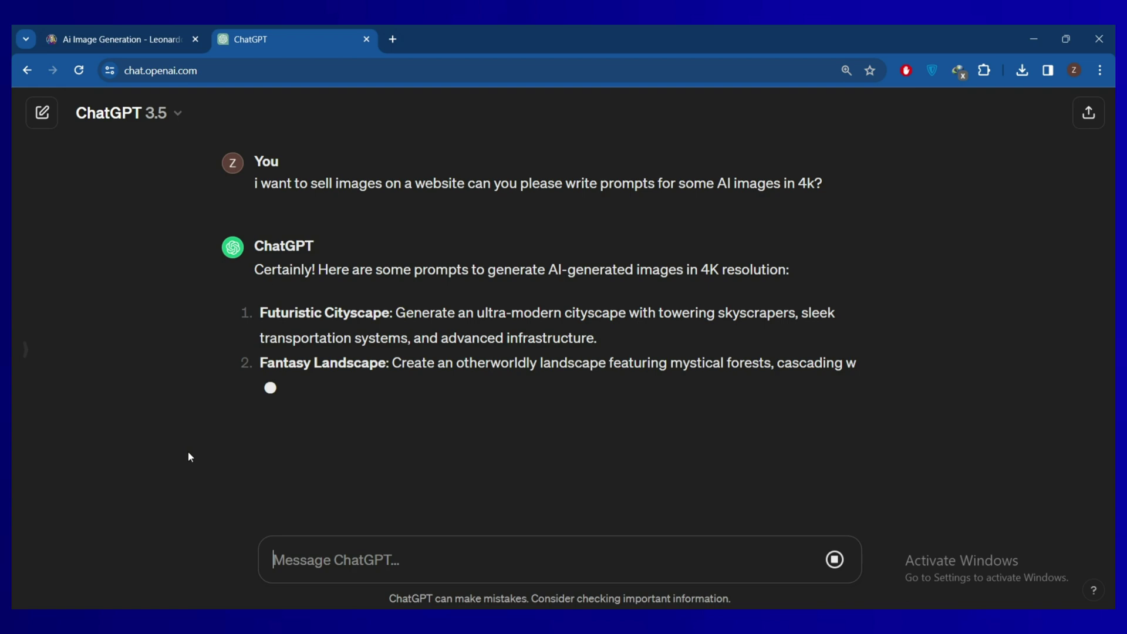
# Select the Futuristic Cityscape prompt and bring up its copy options
pyautogui.scroll(1, 627, 455)
pyautogui.moveTo(392, 296); pyautogui.dragTo(593, 322)
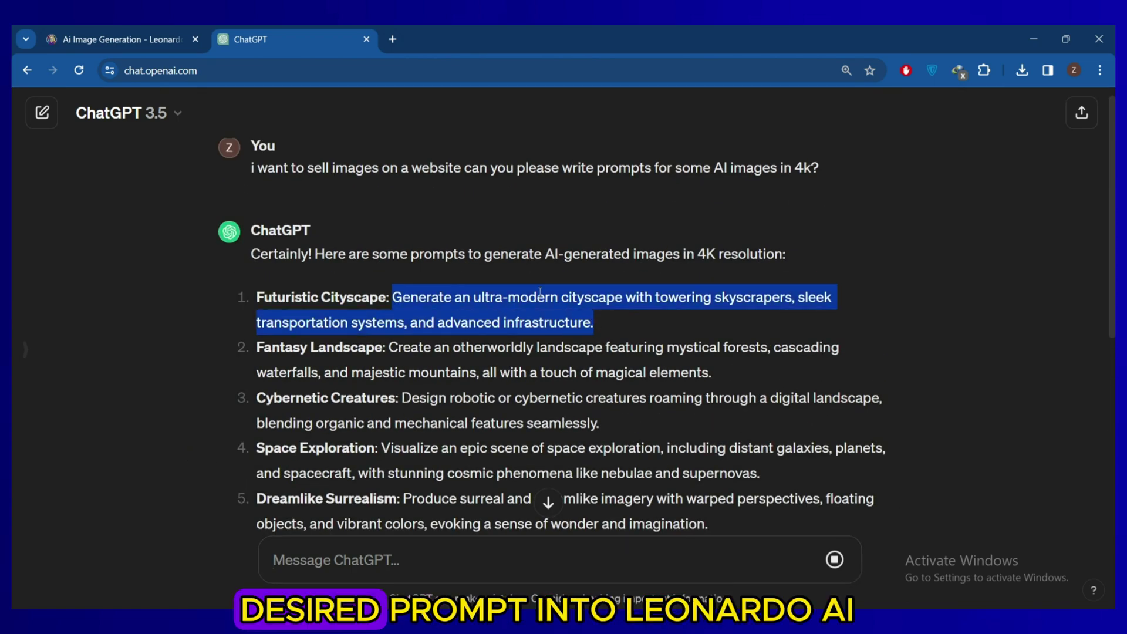
pyautogui.rightClick(532, 311)
# Copy the Futuristic Cityscape prompt, paste it over Leonardo's old prompt and generate images
pyautogui.click(610, 319)
pyautogui.click(115, 38)
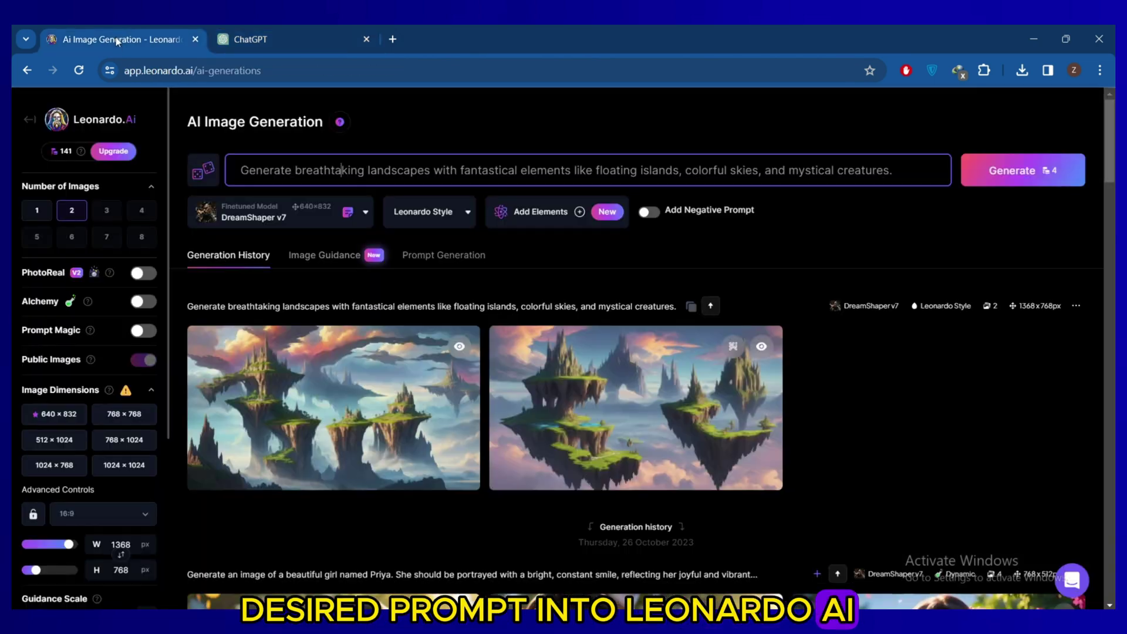
pyautogui.tripleClick(306, 172)
pyautogui.rightClick(306, 171)
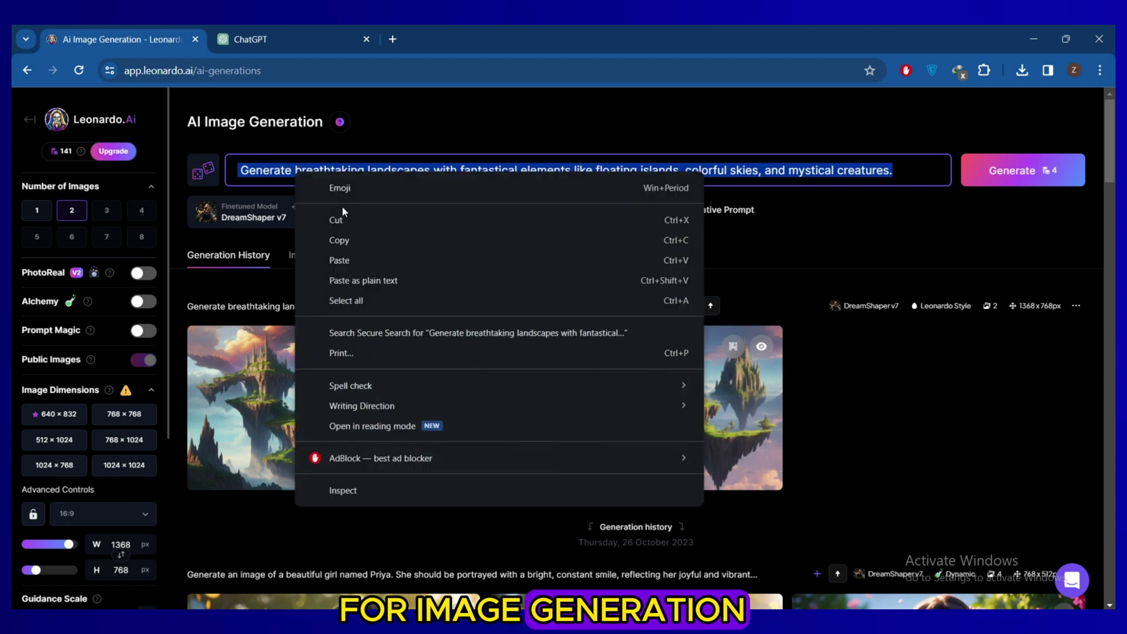
pyautogui.click(344, 253)
pyautogui.click(1014, 170)
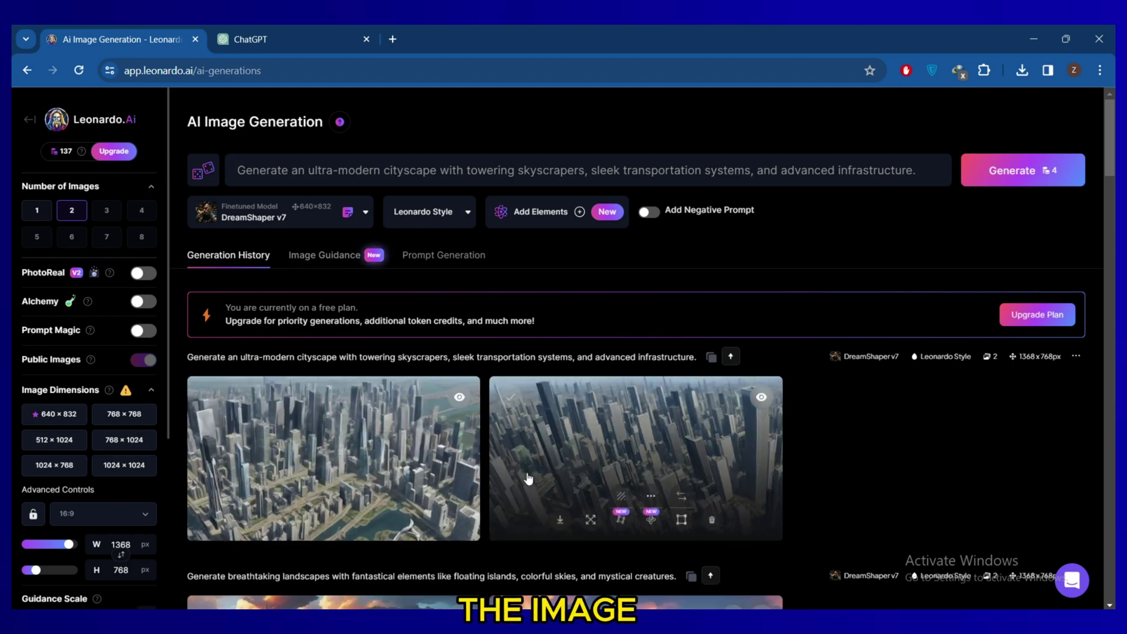
# View the second cityscape image full size, then open imageresizer.com from a Google search
pyautogui.click(588, 470)
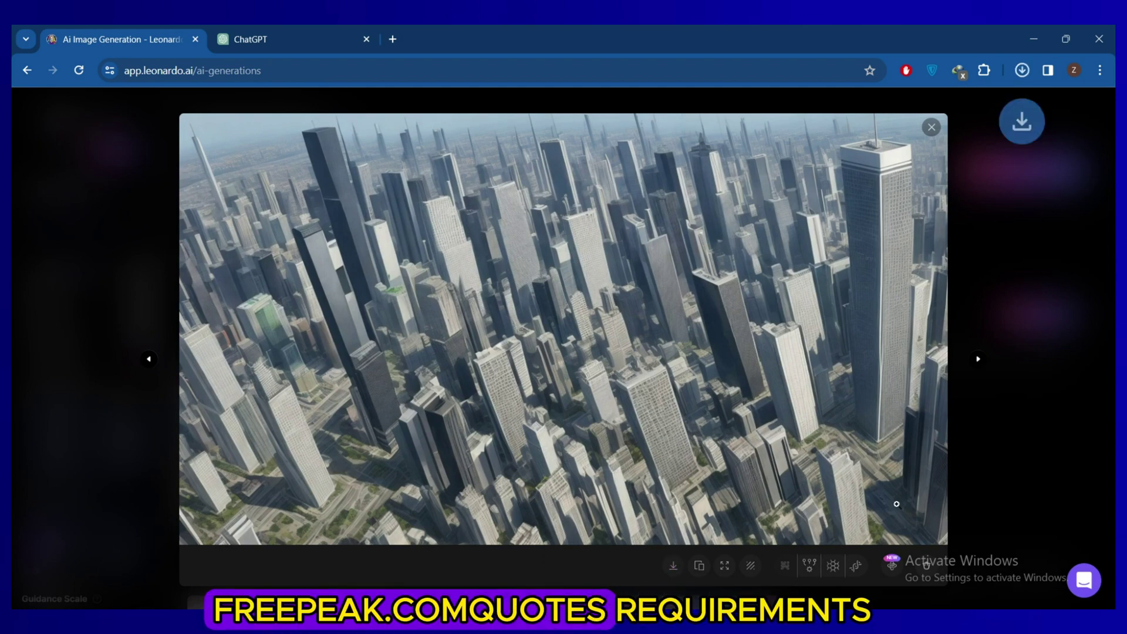
pyautogui.click(1033, 302)
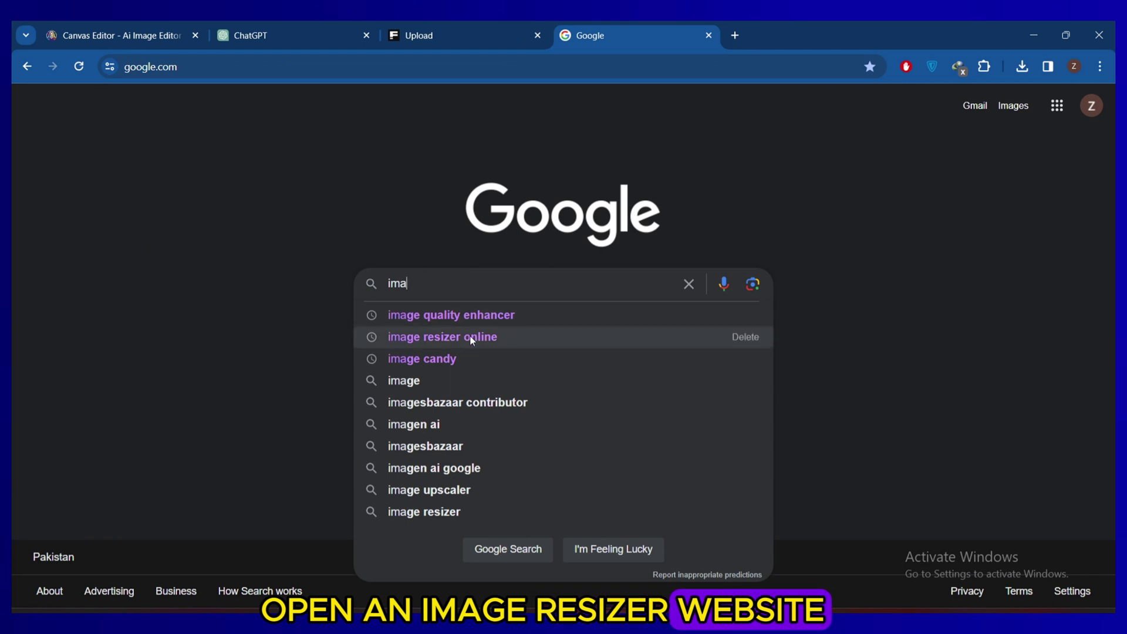
pyautogui.click(472, 338)
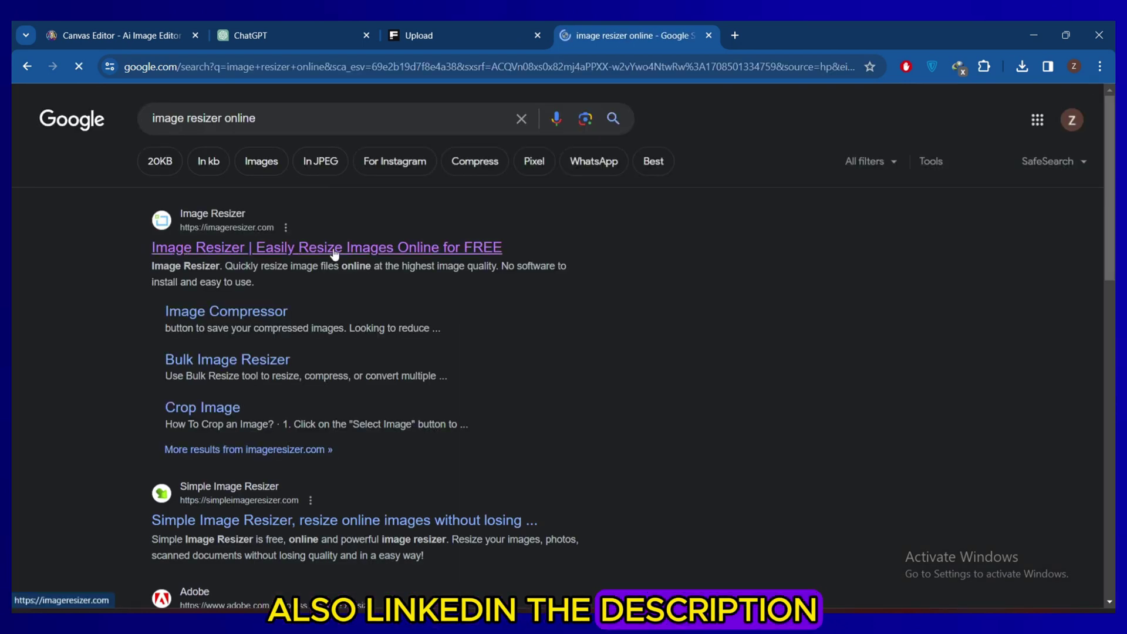
pyautogui.click(334, 247)
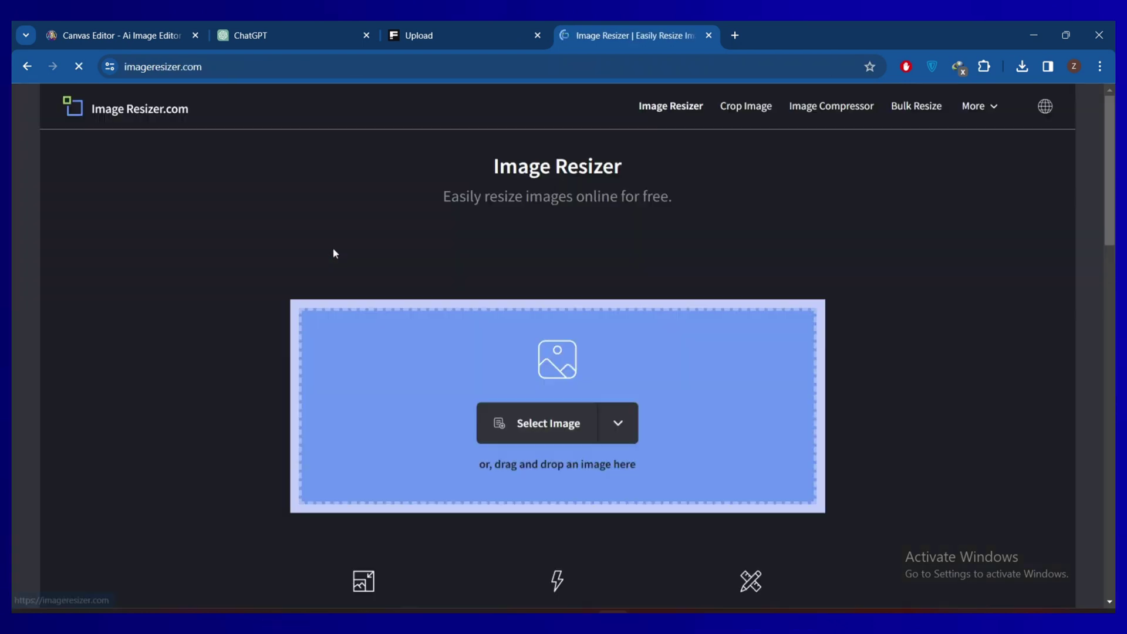
# Load the rose-tinted landscape, resize it to 5210 × 10000 px at 2 MB and download it
pyautogui.click(556, 427)
pyautogui.doubleClick(417, 147)
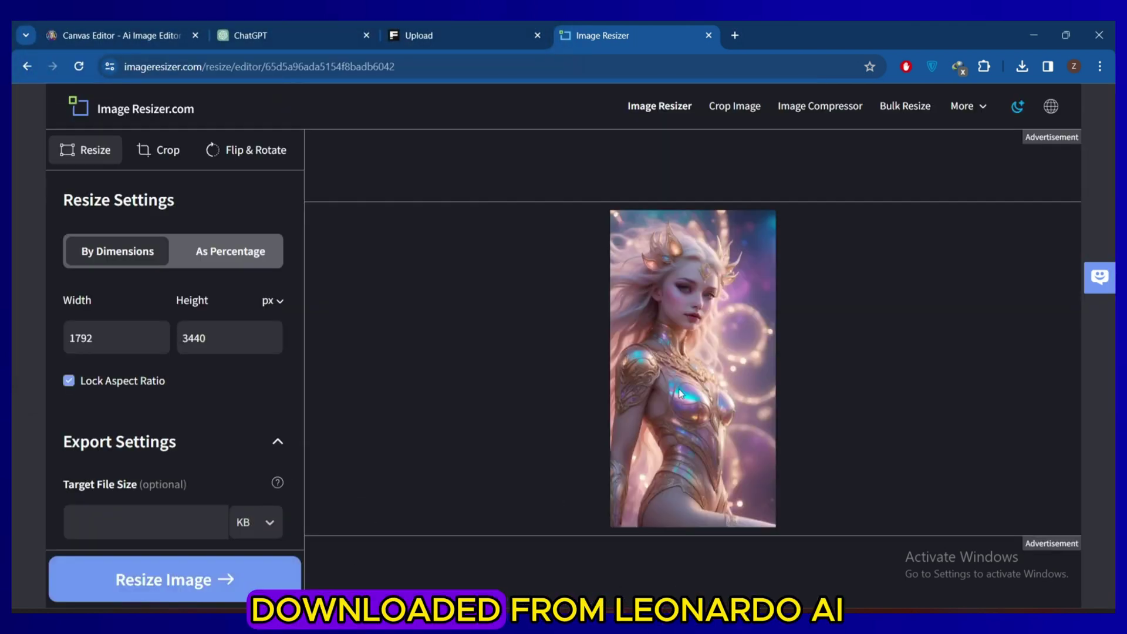
pyautogui.doubleClick(119, 343)
pyautogui.write('2000')
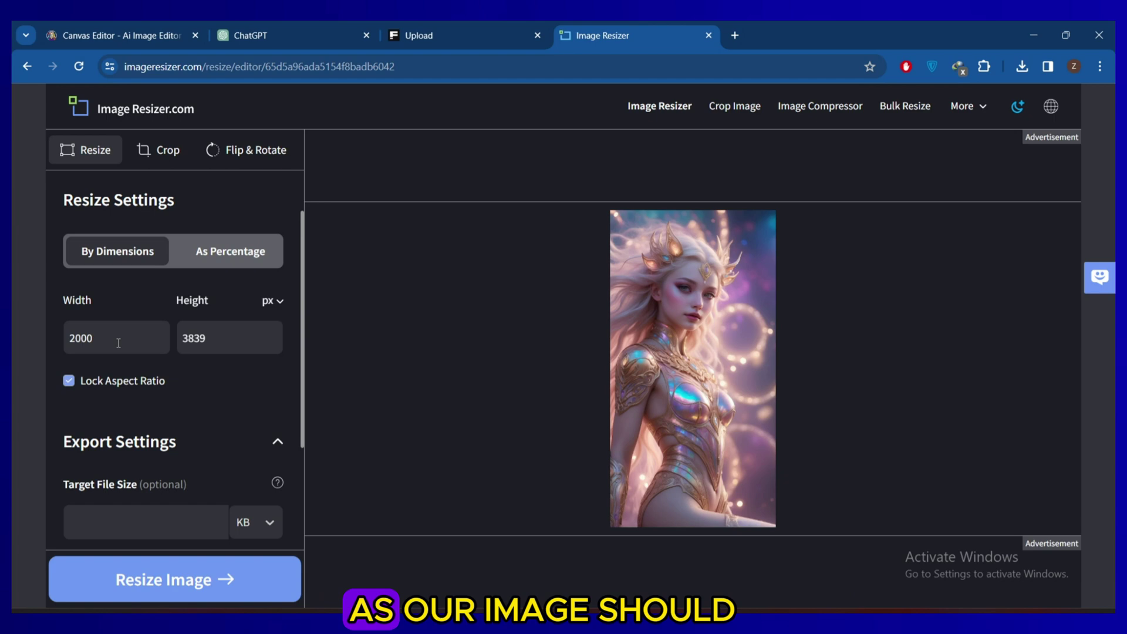
pyautogui.write('10000')
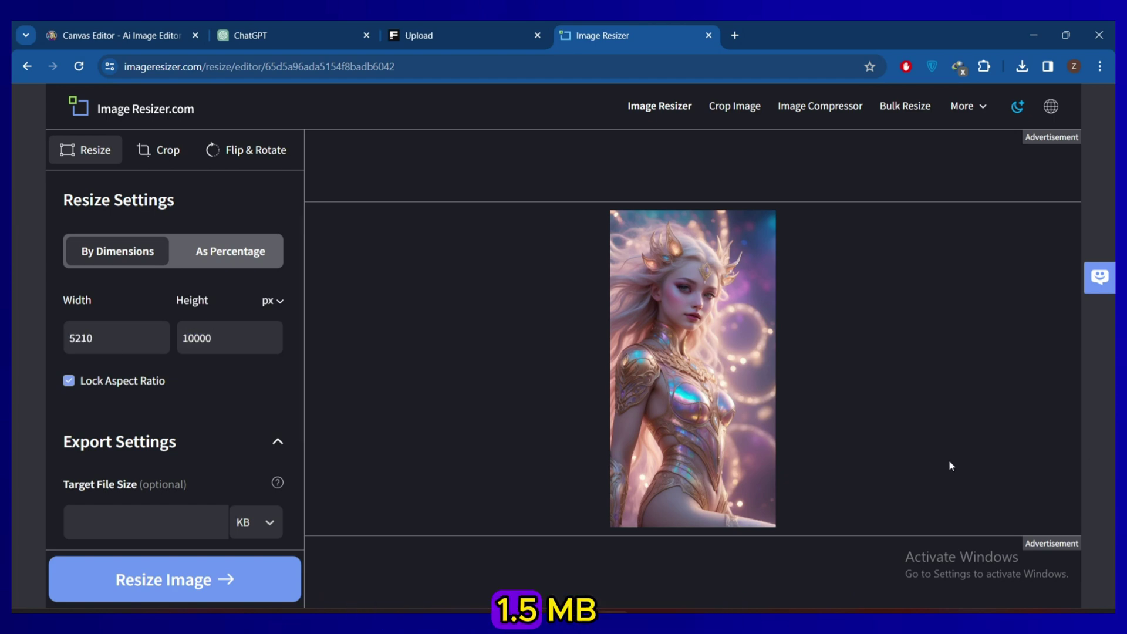
pyautogui.scroll(-1, 176, 441)
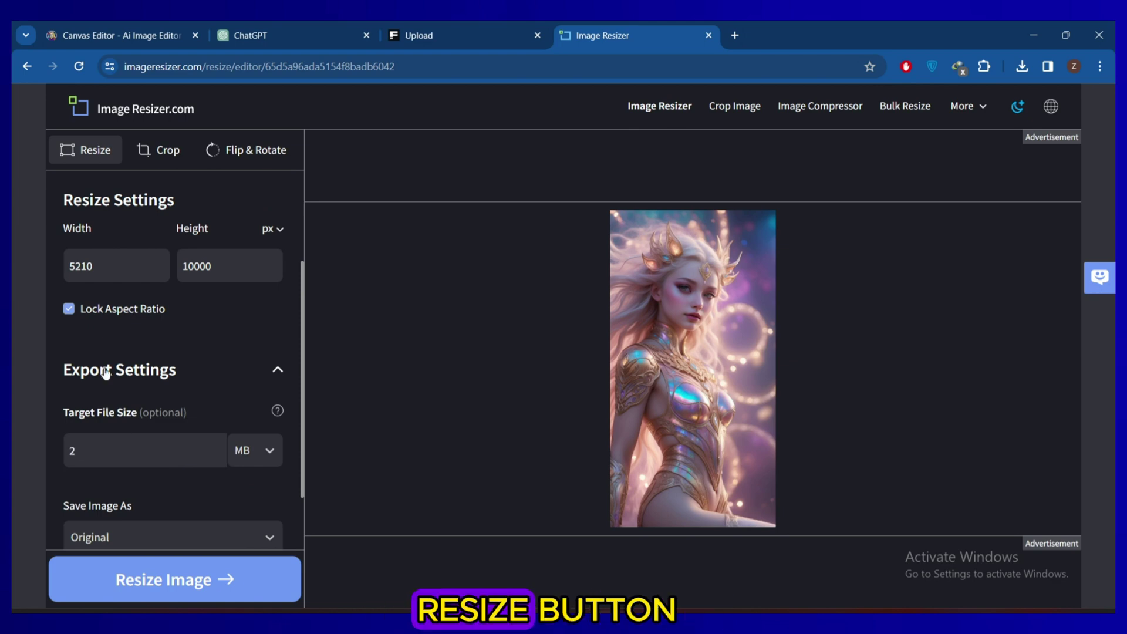
pyautogui.scroll(-1, 212, 422)
pyautogui.click(251, 469)
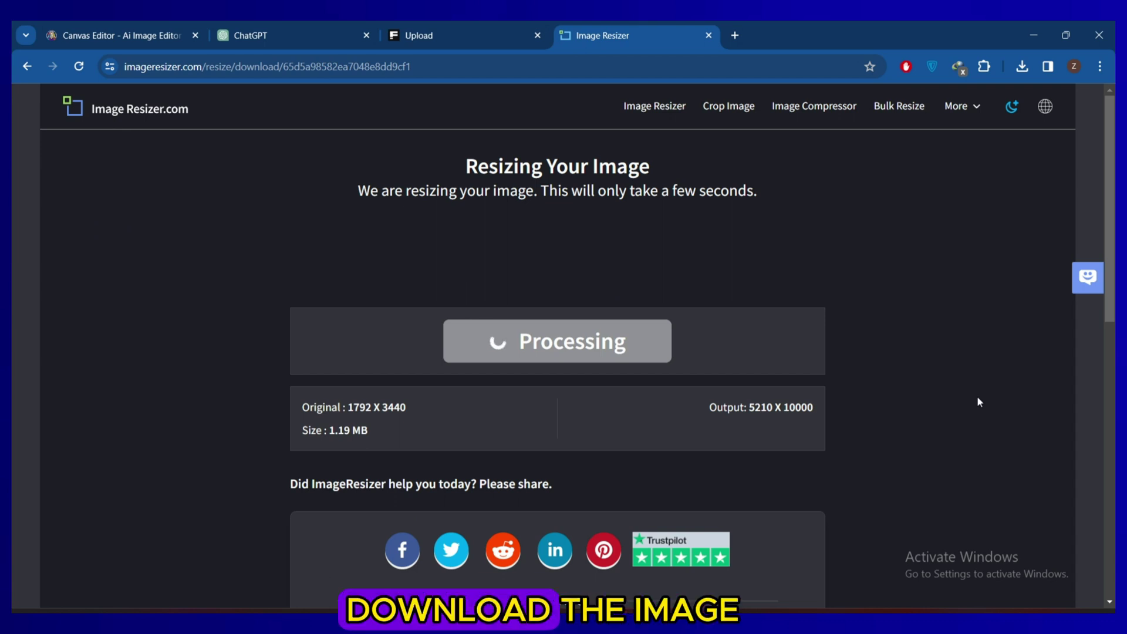
pyautogui.click(576, 340)
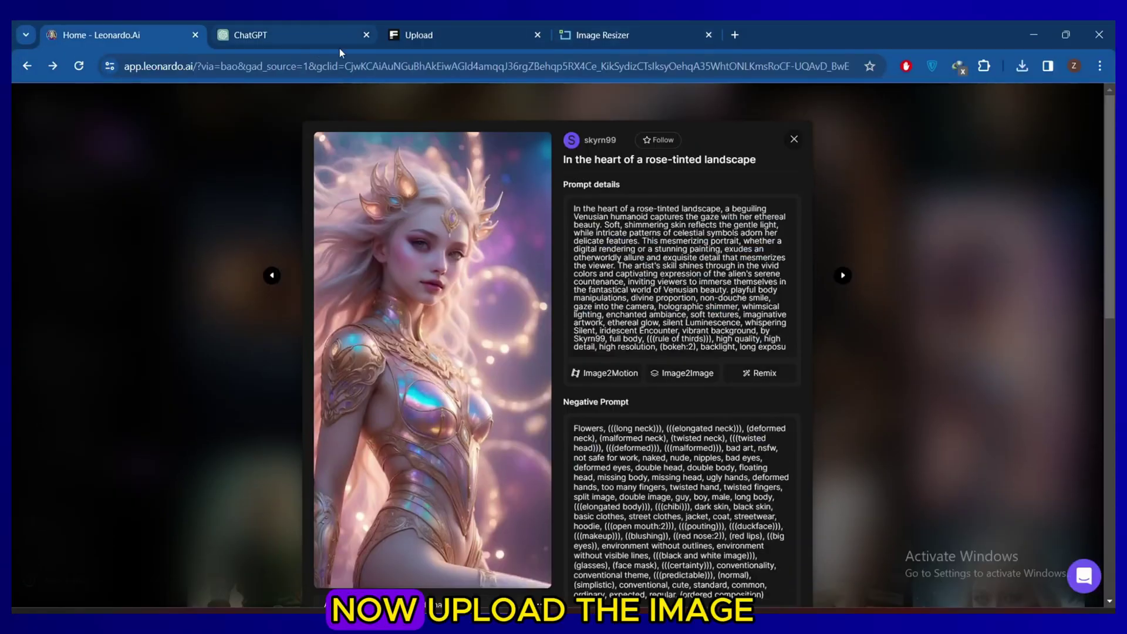
# Upload the resized rose-tinted landscape JPG from Downloads to the Freepik Contributor Upload list
pyautogui.click(418, 36)
pyautogui.click(272, 108)
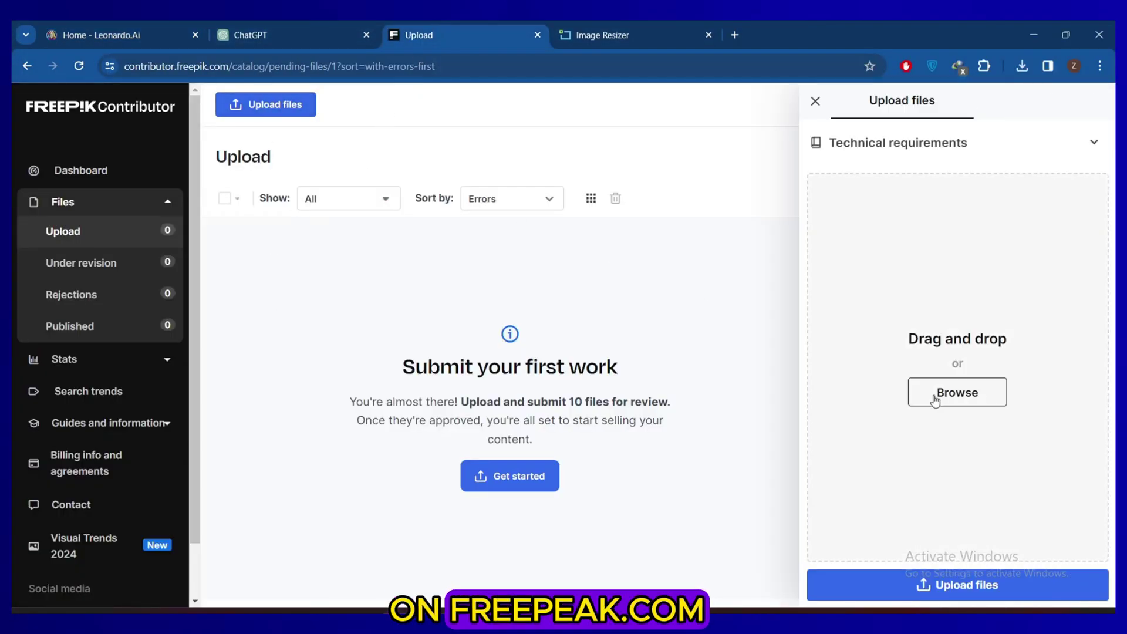
pyautogui.click(964, 396)
pyautogui.doubleClick(239, 146)
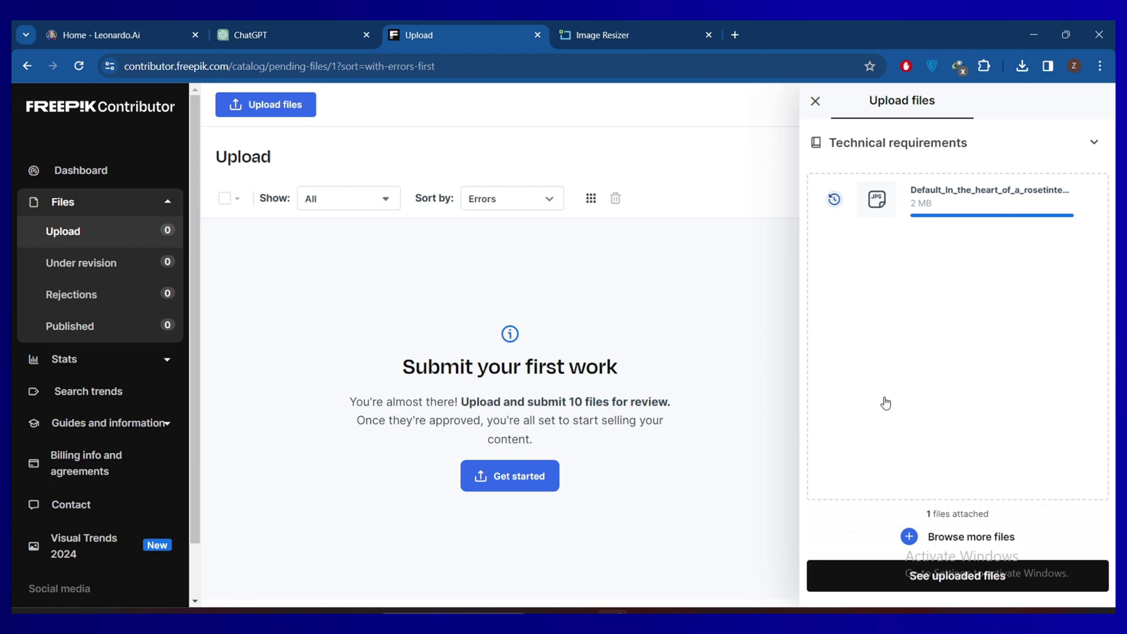
pyautogui.hotkey('ctrl', '1')
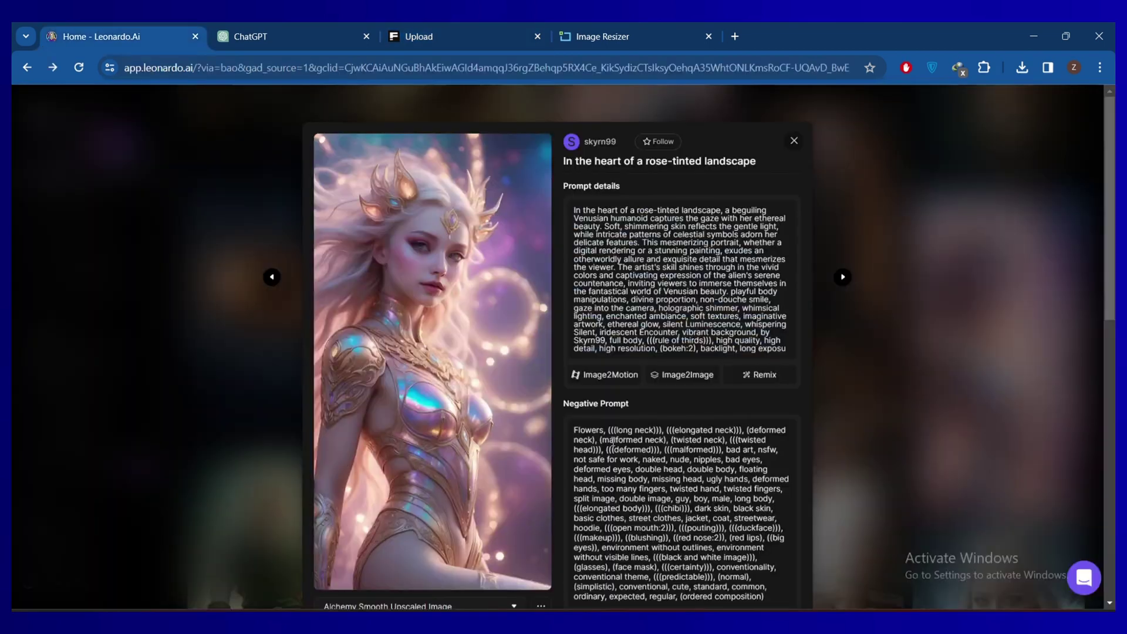
pyautogui.click(482, 34)
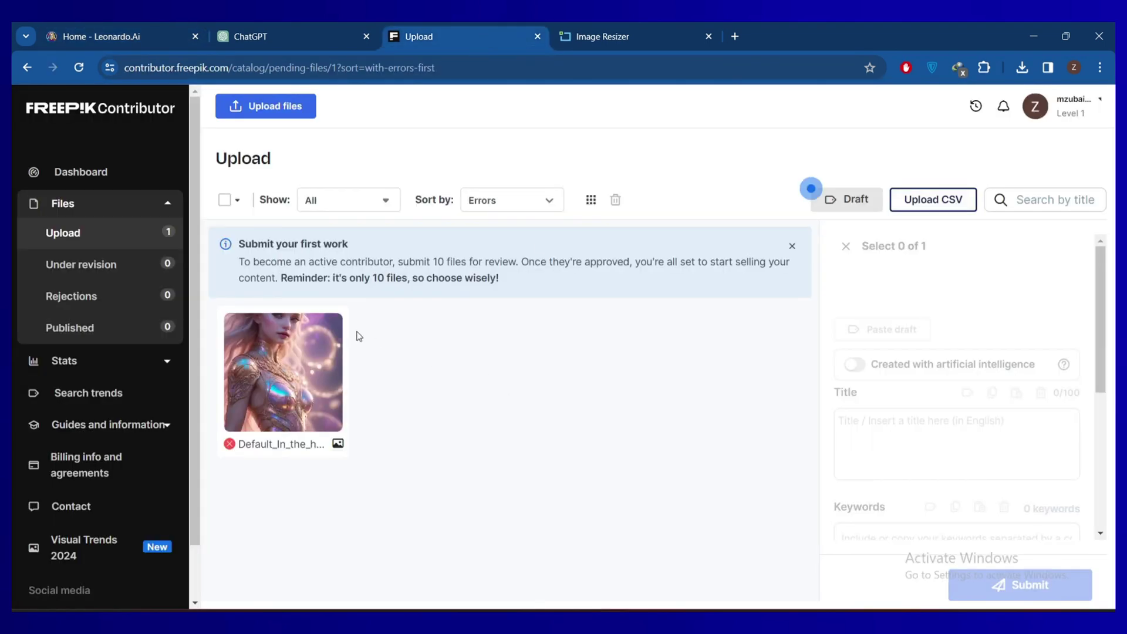
# Select the uploaded image and turn on 'Created with artificial intelligence'
pyautogui.click(238, 329)
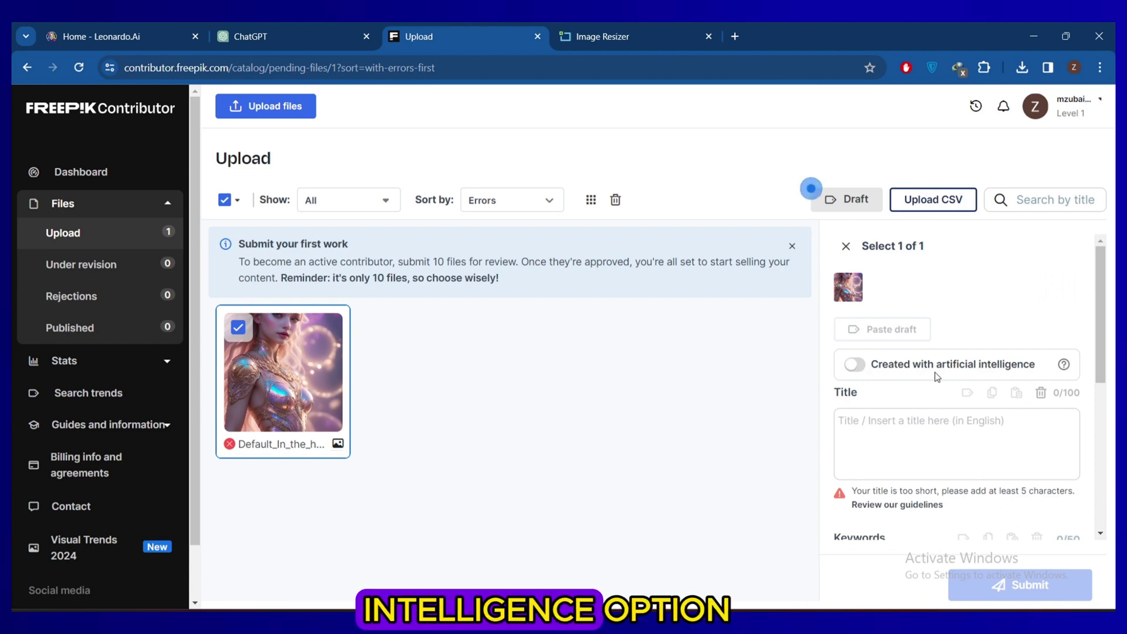
pyautogui.click(856, 366)
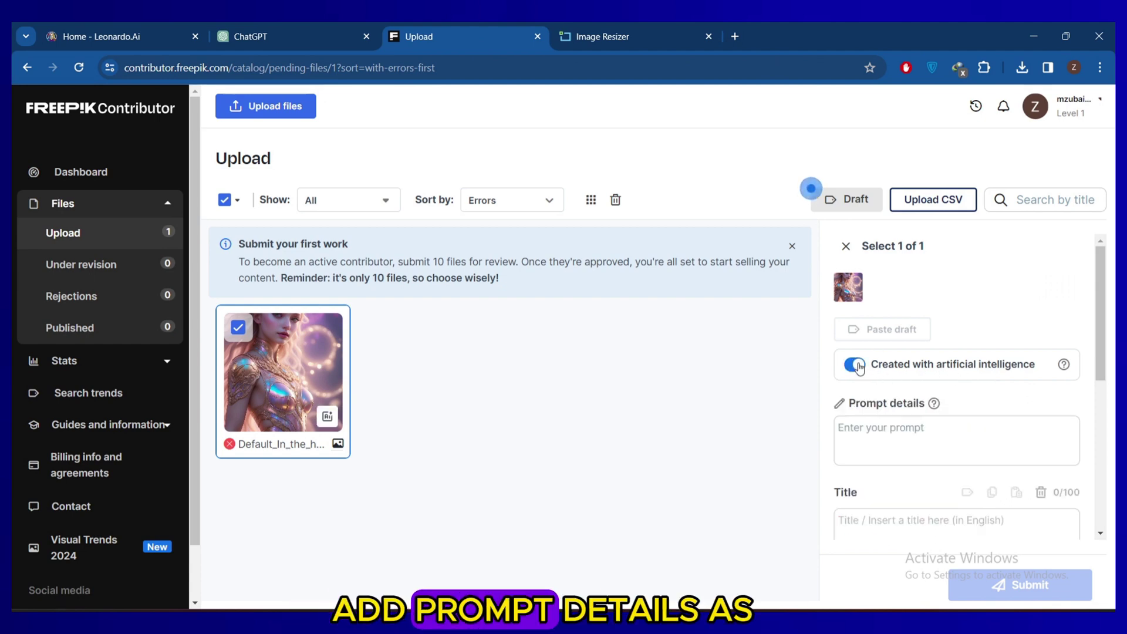
pyautogui.click(885, 444)
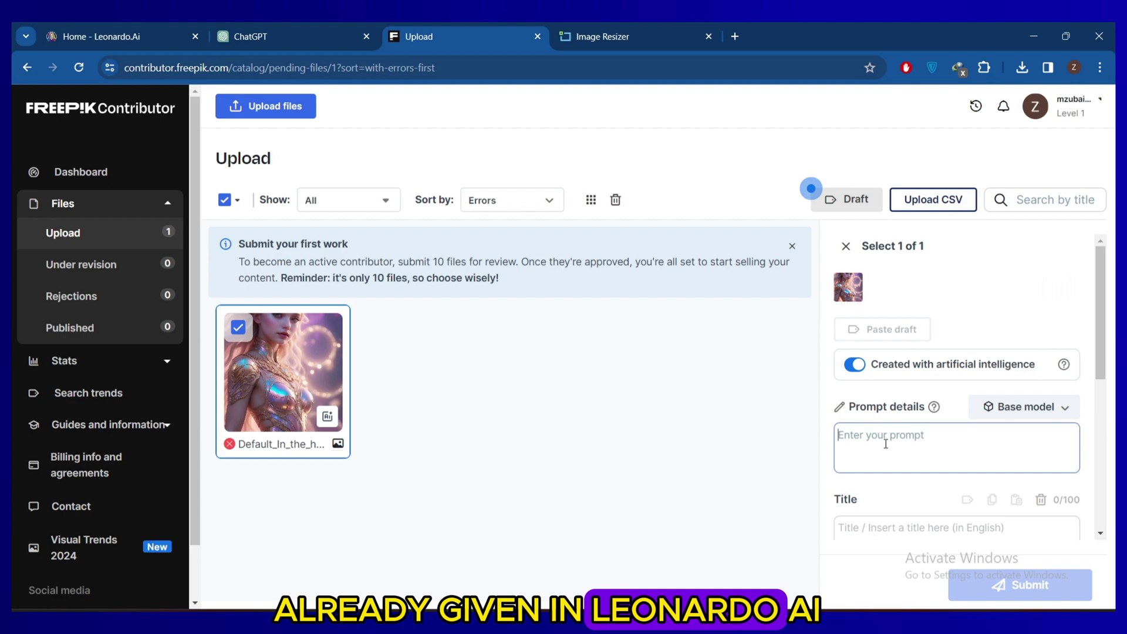
# Copy the prompt from the Leonardo image page and paste it into Prompt details
pyautogui.click(105, 36)
pyautogui.moveTo(515, 198); pyautogui.dragTo(615, 267)
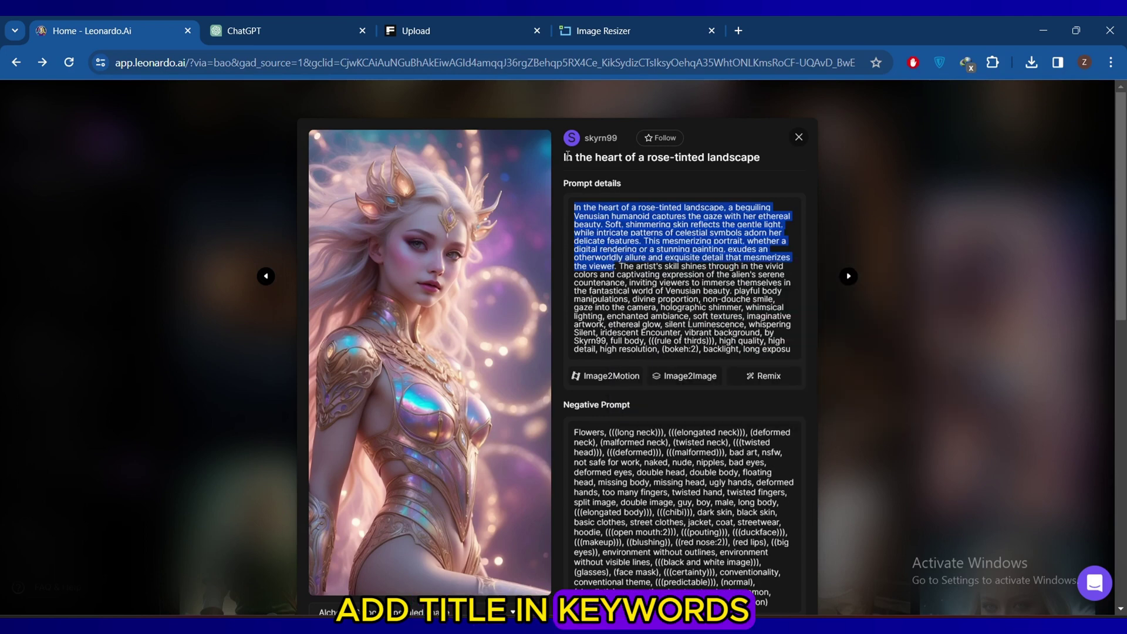
pyautogui.hotkey('ctrl', 'c')
pyautogui.click(444, 34)
pyautogui.click(915, 387)
pyautogui.hotkey('ctrl', 'v')
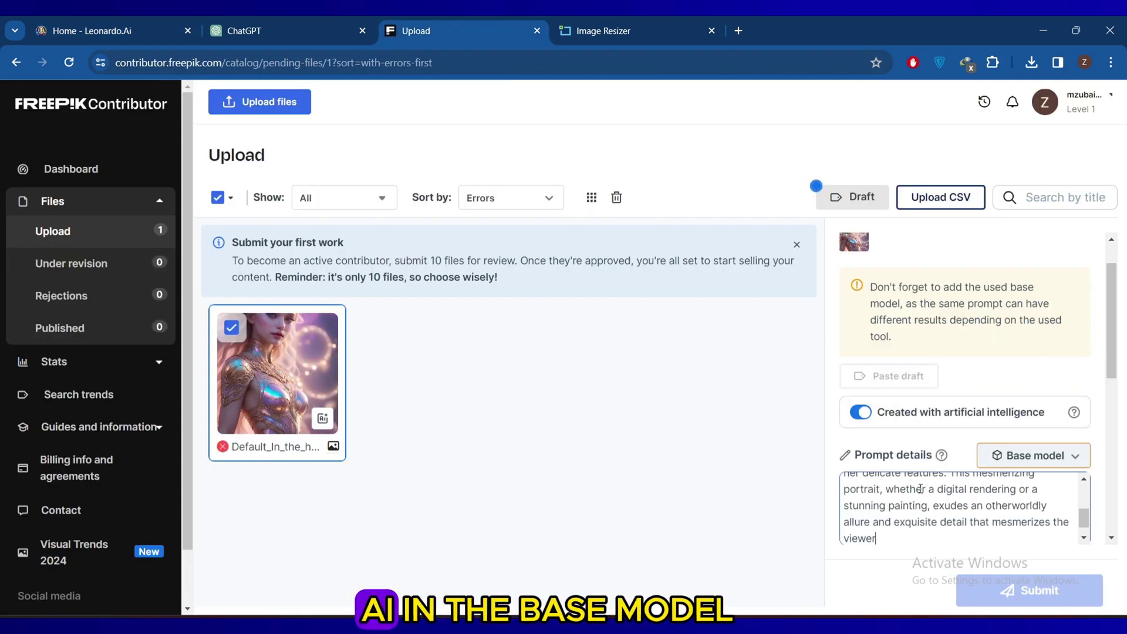
# Select the prompt's opening lines to reuse as the image title
pyautogui.scroll(-5, 920, 488)
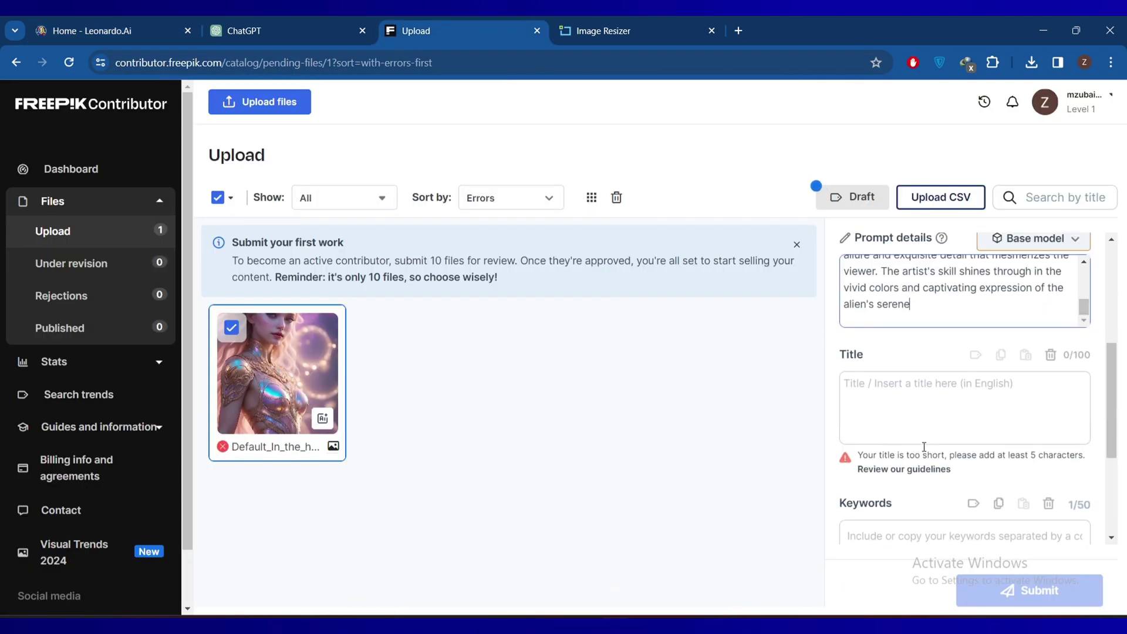
pyautogui.scroll(5, 871, 386)
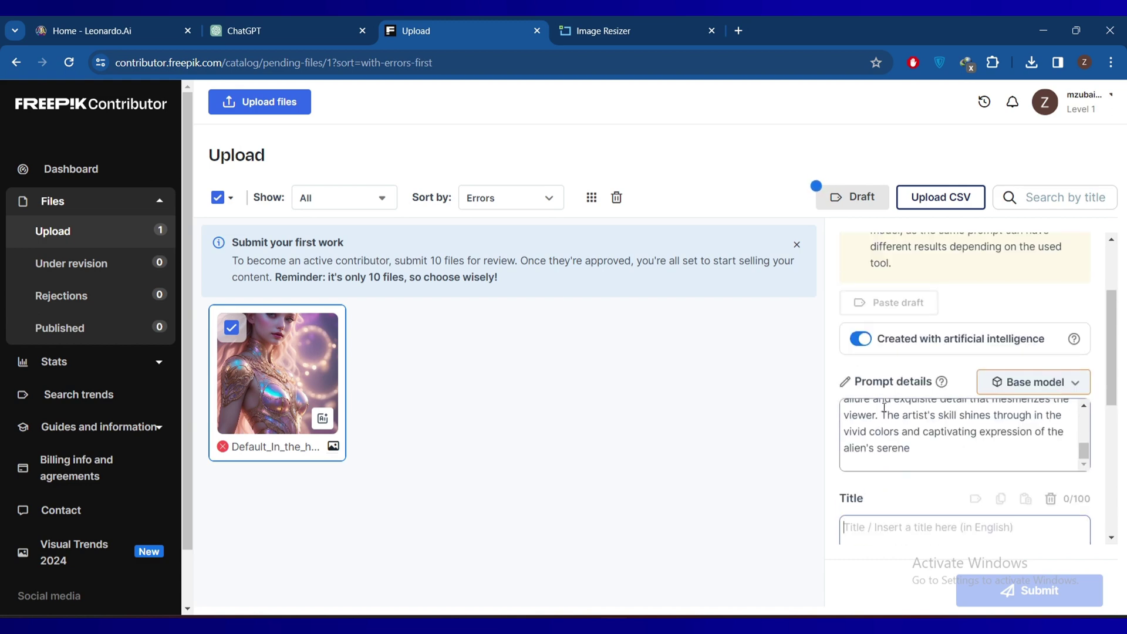
pyautogui.moveTo(845, 410); pyautogui.dragTo(879, 521)
# Paste the prompt's opening sentence as the title and trim its trailing characters to 96/100
pyautogui.click(879, 521)
pyautogui.scroll(-2, 874, 504)
pyautogui.hotkey('ctrl', 'v')
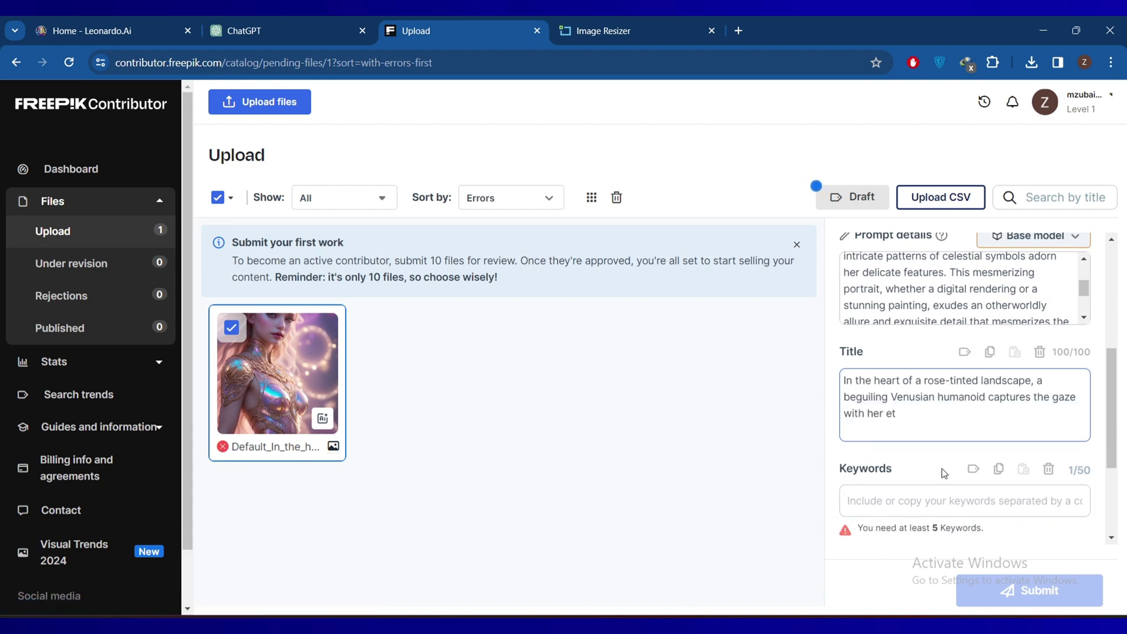
pyautogui.scroll(-2, 914, 438)
pyautogui.press('BackSpace')
pyautogui.press('BackSpace')
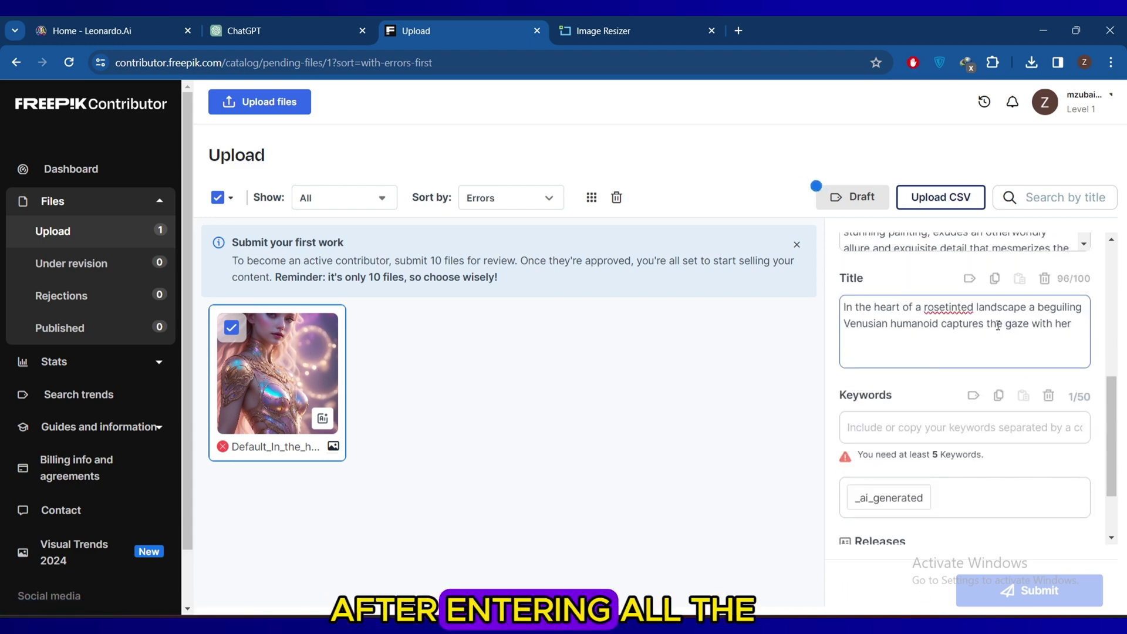
# Start adding the keyword 'ai generated' in the Keywords field
pyautogui.click(855, 418)
pyautogui.scroll(-2, 868, 422)
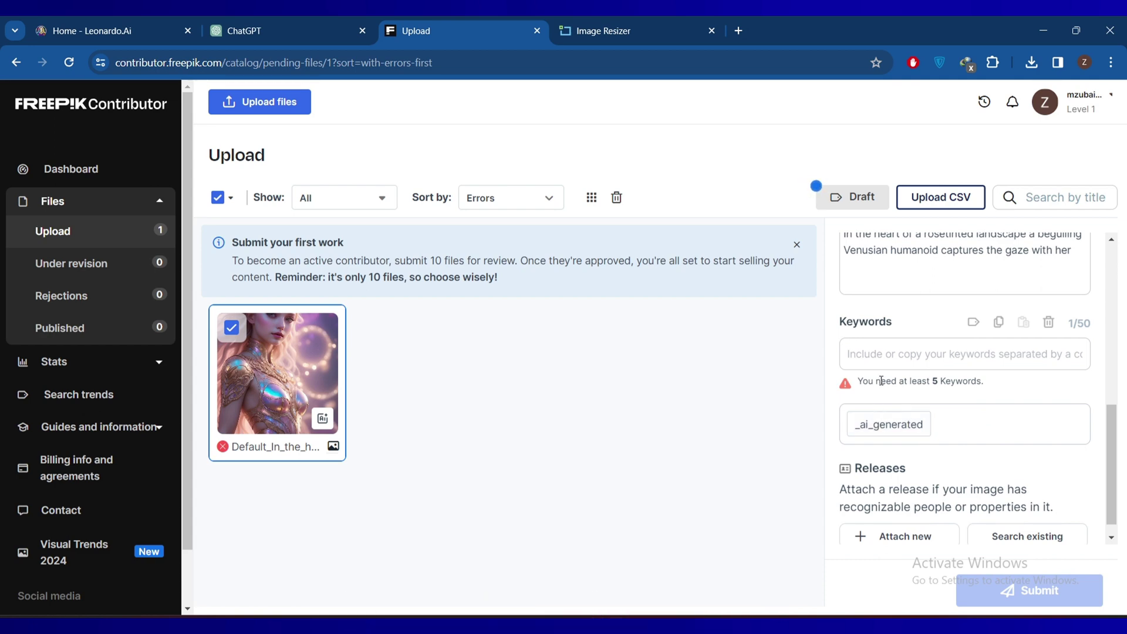
pyautogui.click(865, 359)
pyautogui.write('ai')
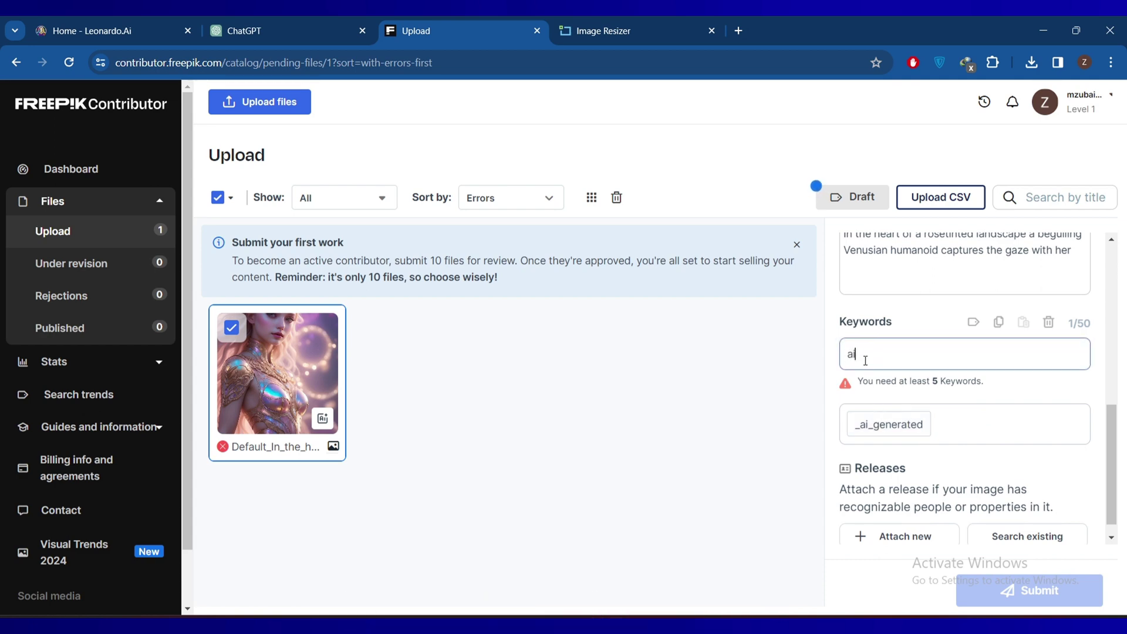
pyautogui.write(' gene')
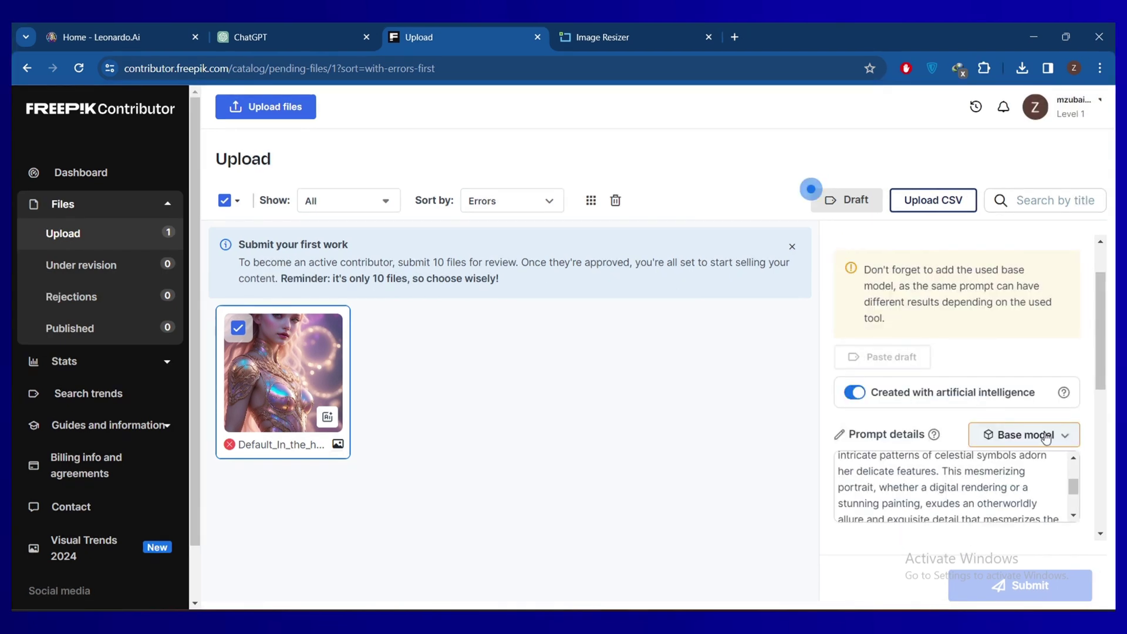
# Choose Leonardo as the base model, then review the title and the keywords added so far
pyautogui.click(1046, 437)
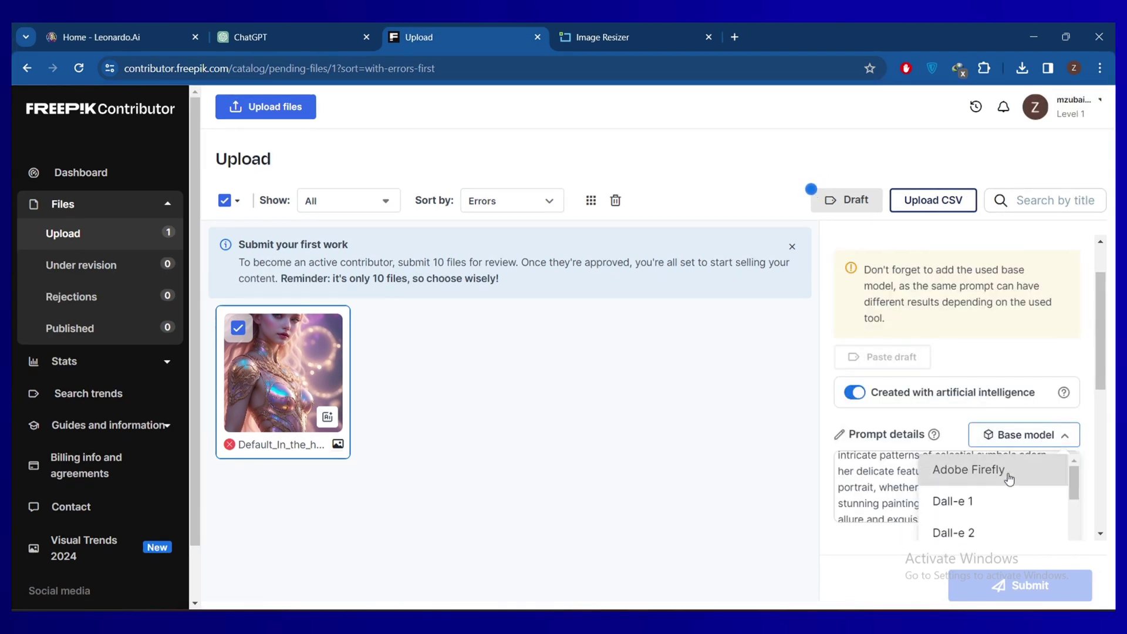
pyautogui.scroll(-2, 1001, 499)
pyautogui.scroll(-2, 1001, 500)
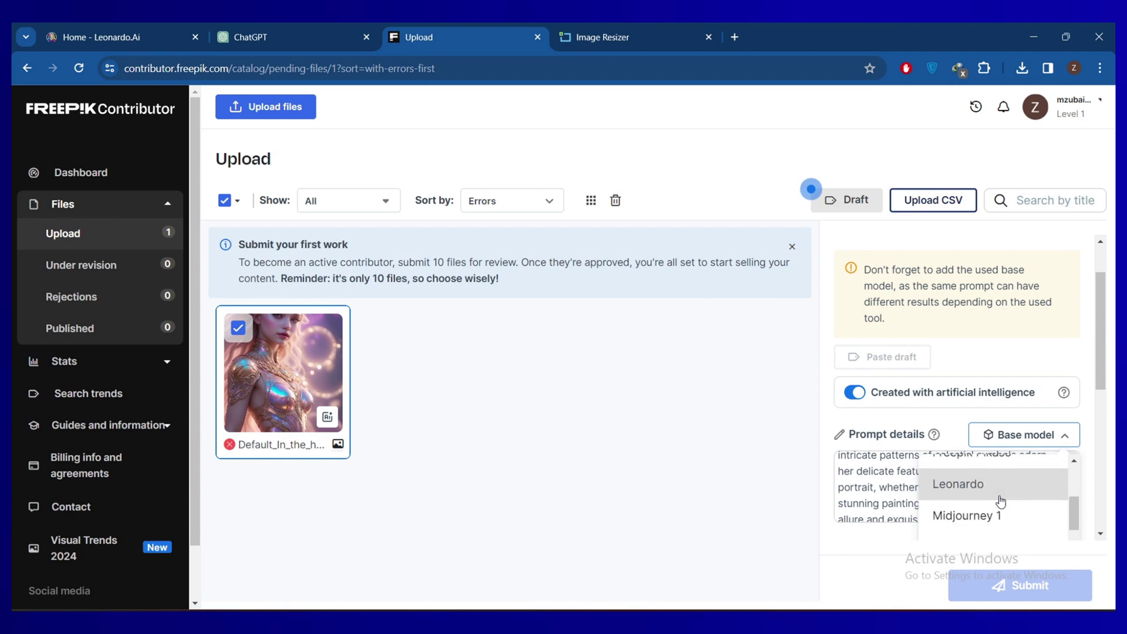
pyautogui.click(970, 486)
pyautogui.scroll(-2, 953, 405)
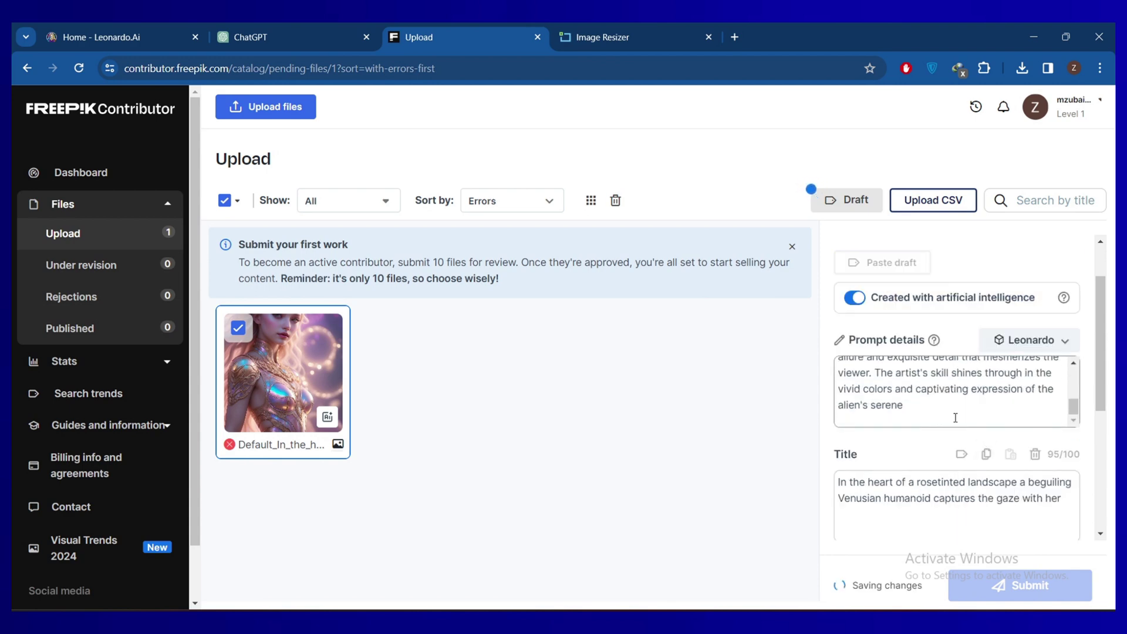
pyautogui.scroll(-5, 944, 484)
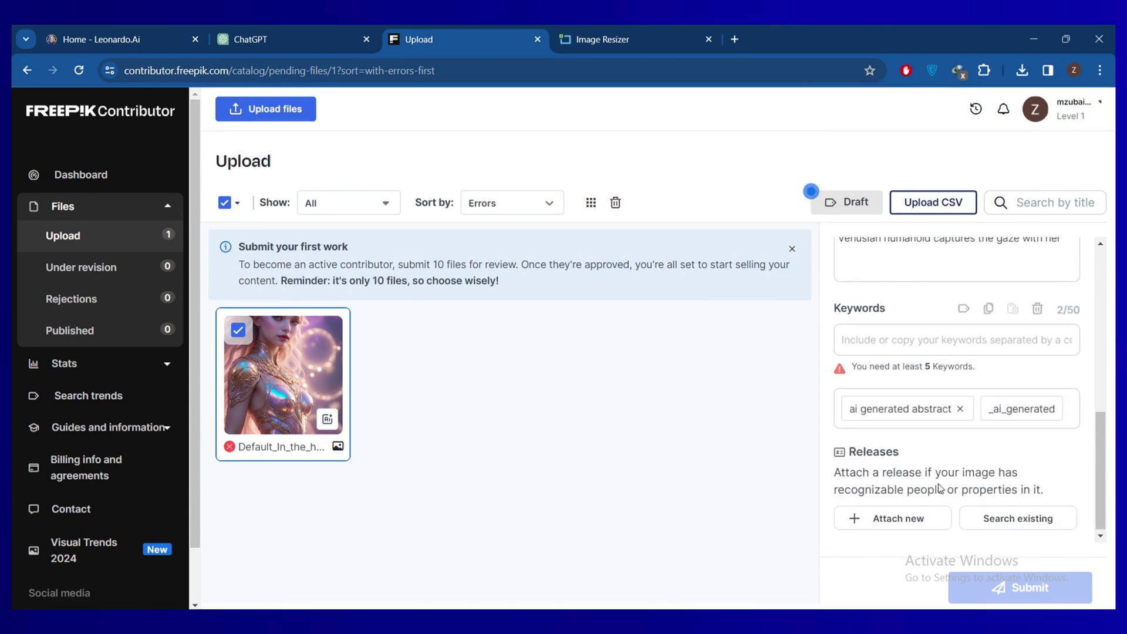
pyautogui.moveTo(990, 588)
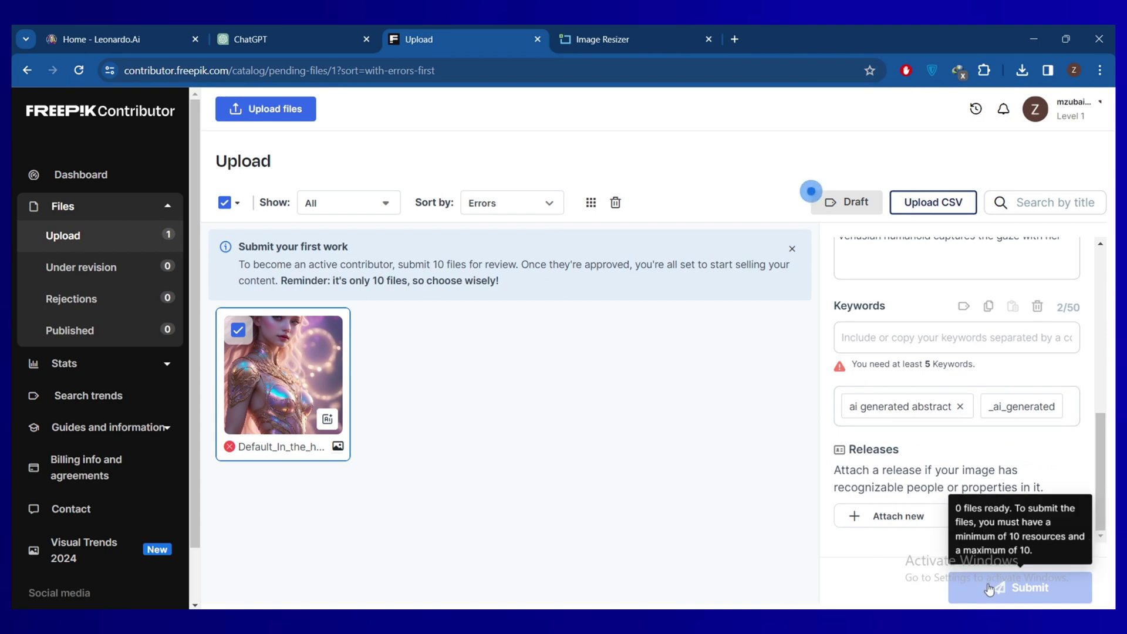
pyautogui.scroll(3, 921, 428)
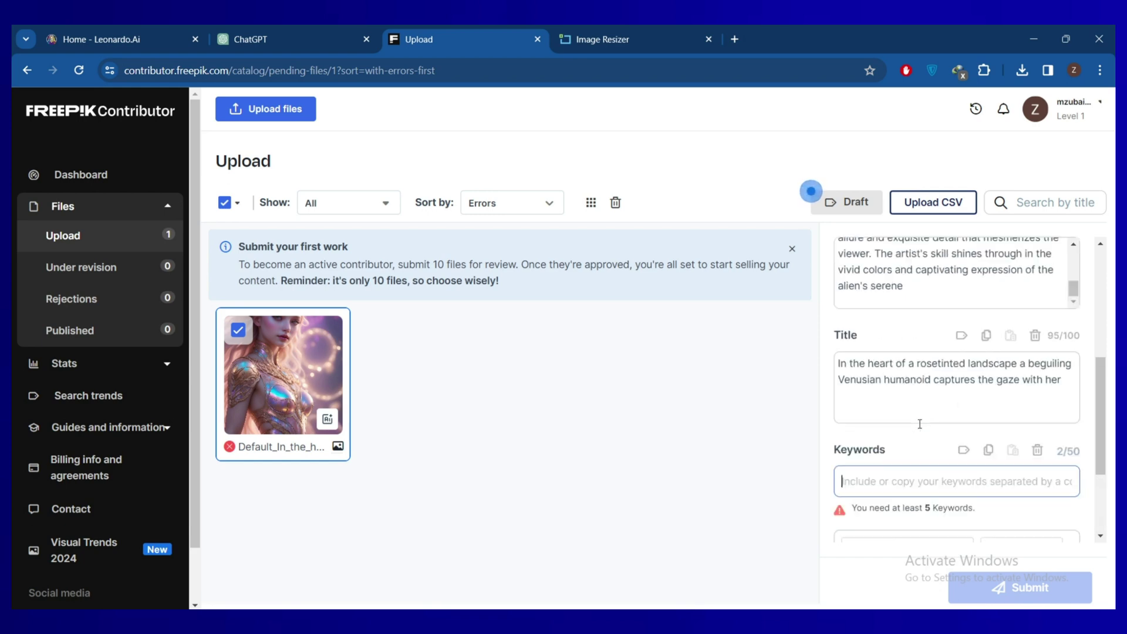
pyautogui.scroll(-1, 917, 479)
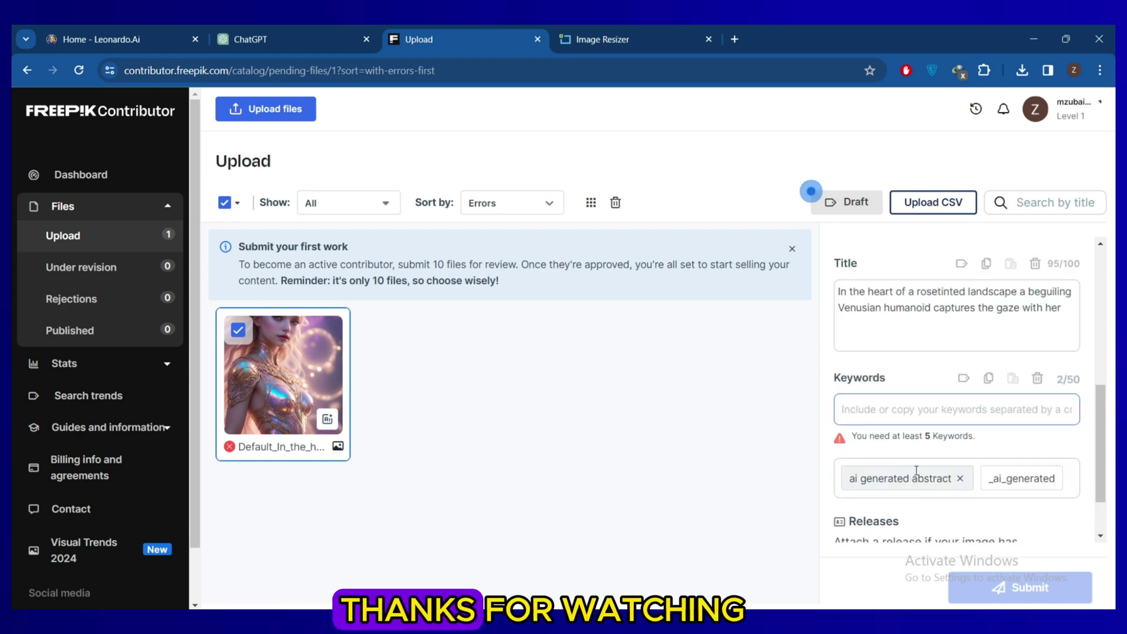